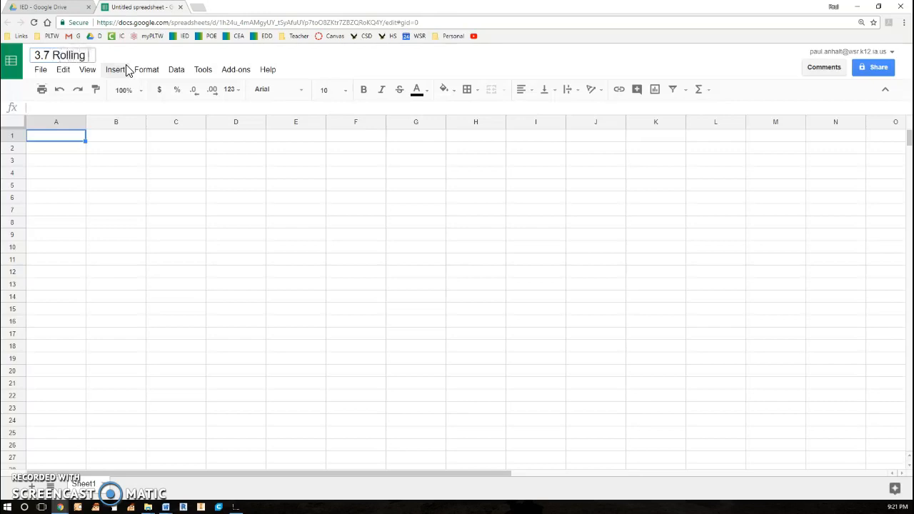
# - Complete the spreadsheet's title as "3.7 Rolling the Dice with Google Sheets"
pyautogui.write('with GOo')
pyautogui.press('BackSpace')
pyautogui.write('oogle SHee')
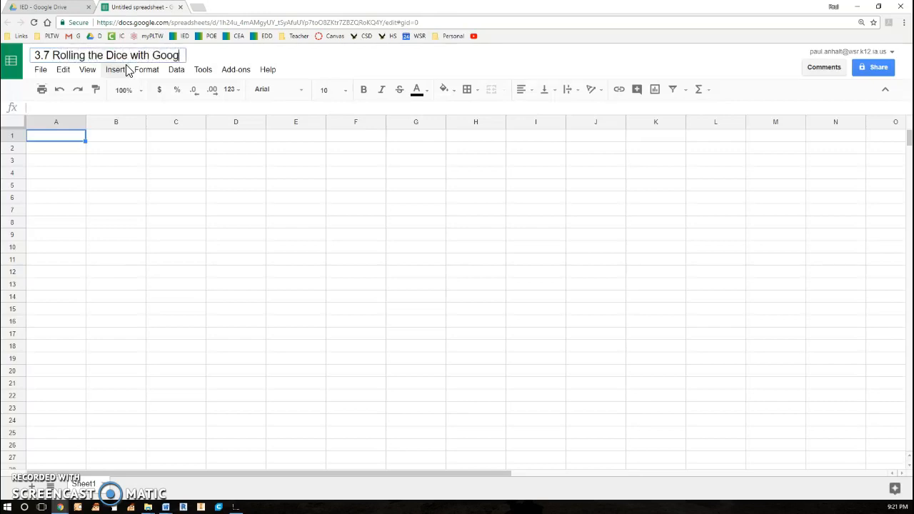
pyautogui.press('BackSpace')
pyautogui.press('BackSpace')
pyautogui.press('BackSpace')
pyautogui.write('heets')
# - Enter the column headings "Roll Number" in D4 and "Roll Value" in E4
pyautogui.click(242, 176)
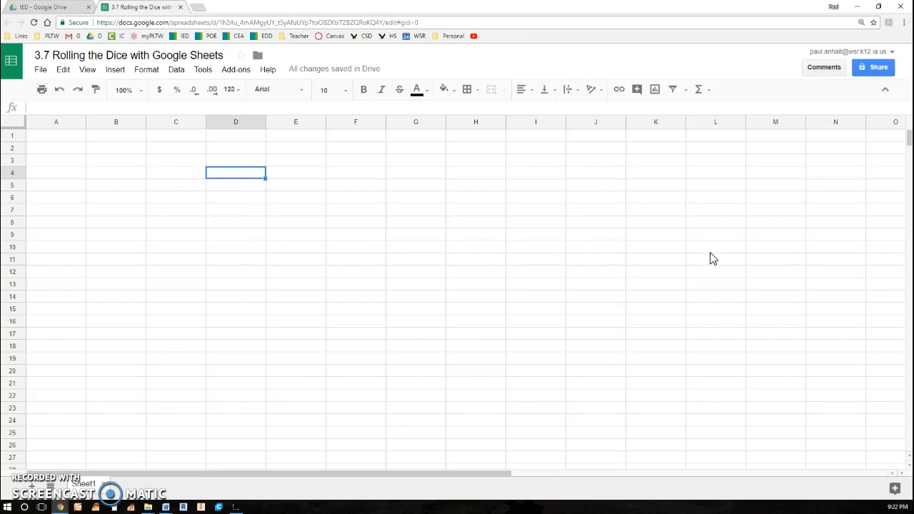
pyautogui.write('Roll')
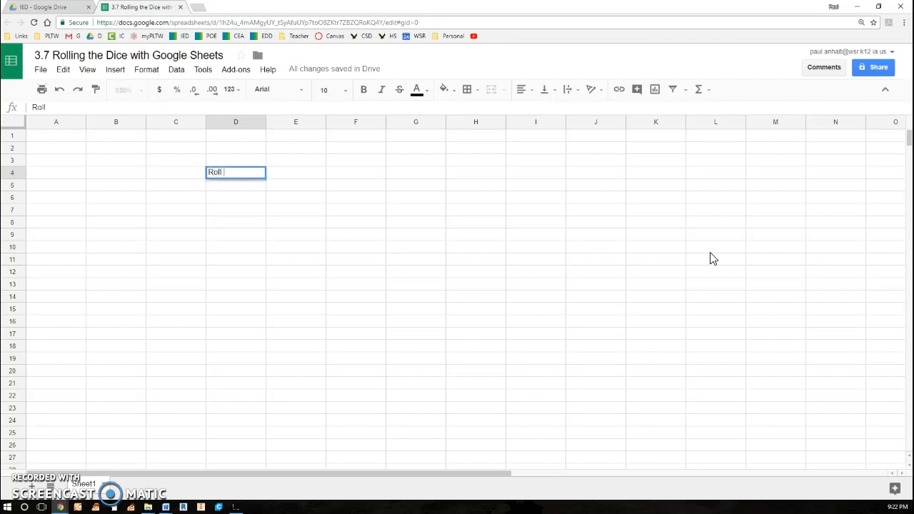
pyautogui.write(' Number')
pyautogui.press('Tab')
pyautogui.write('Roll Value')
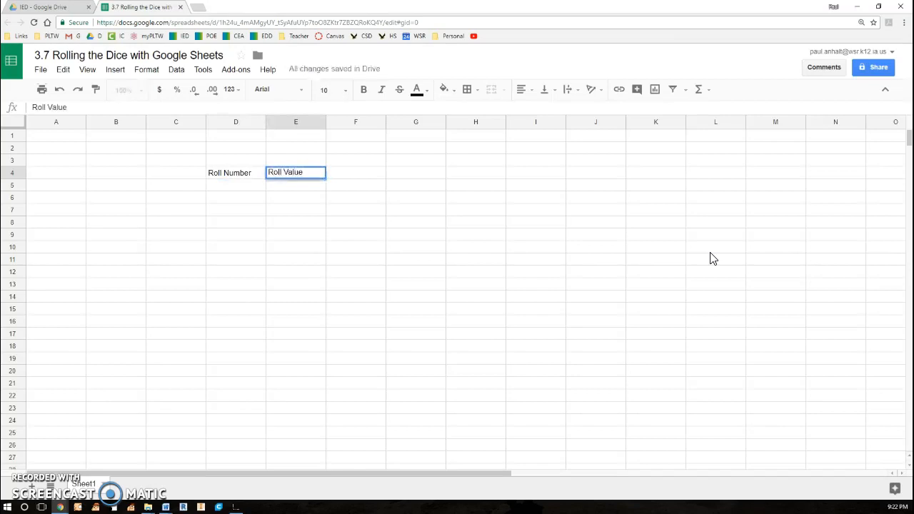
pyautogui.press('Return')
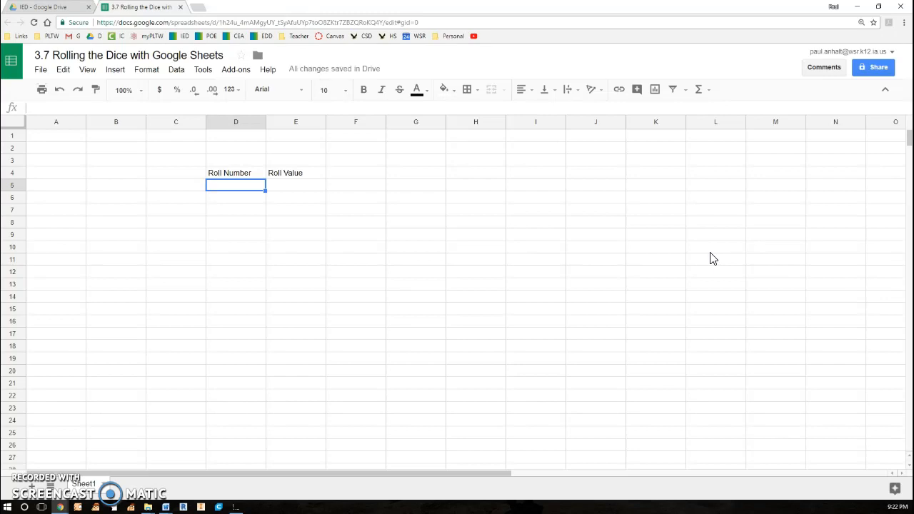
# - Number the rolls 1 to 10 in D5:D14 by entering 1 and 2 and extending the series
pyautogui.write('1')
pyautogui.press('Return')
pyautogui.write('2')
pyautogui.press('Return')
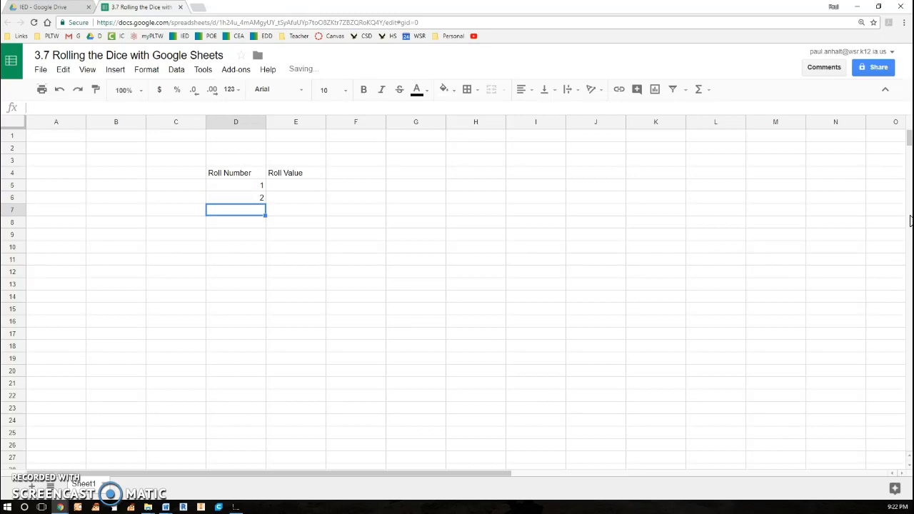
pyautogui.moveTo(227, 186); pyautogui.dragTo(238, 203)
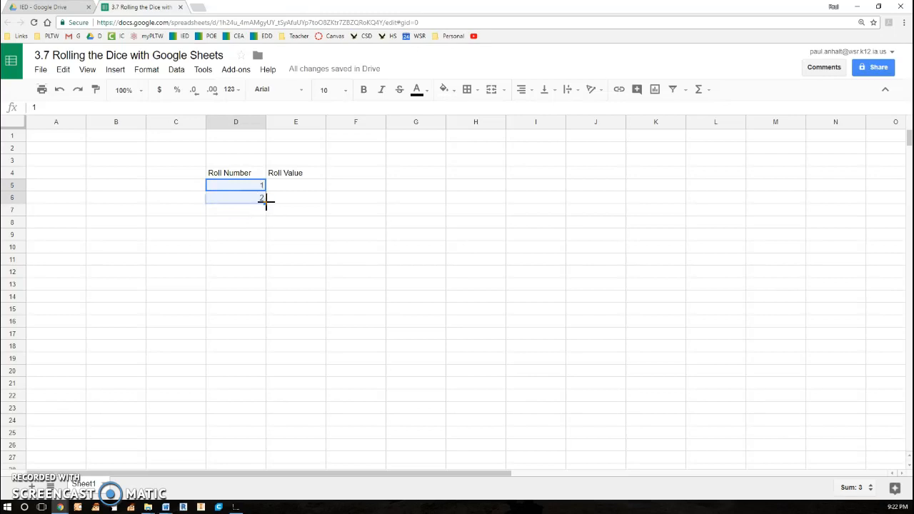
pyautogui.moveTo(265, 203); pyautogui.dragTo(263, 297)
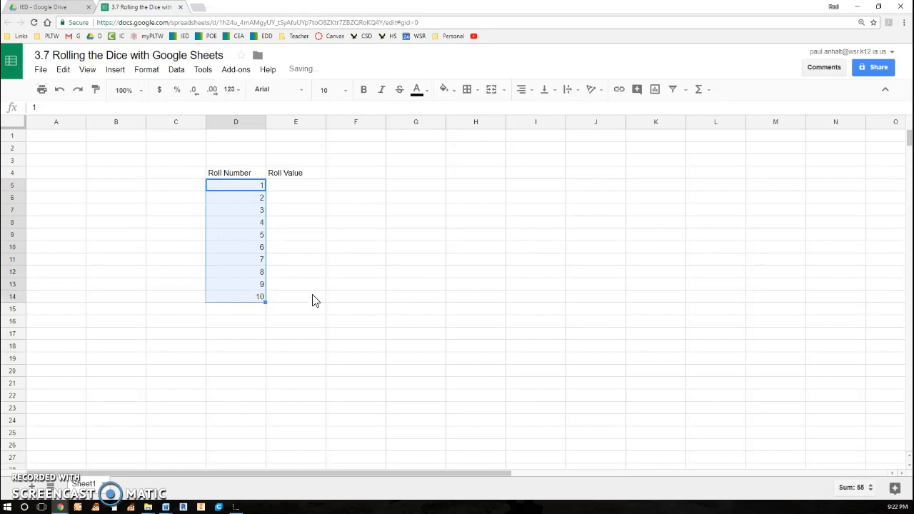
# - Enter the roll values 8, 6, 7, 3, 9, 4, 6, 5, 7 and 3 in E5:E14
pyautogui.click(294, 187)
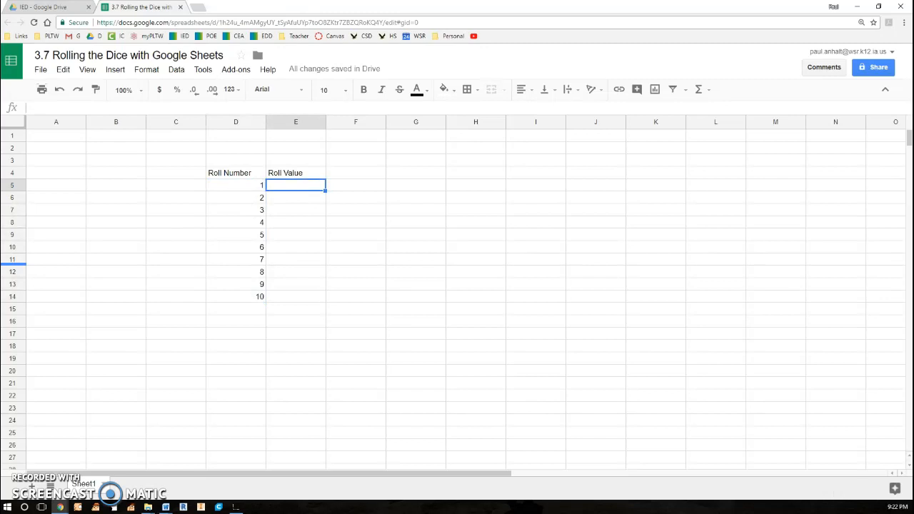
pyautogui.hotkey('alt', 'Tab')
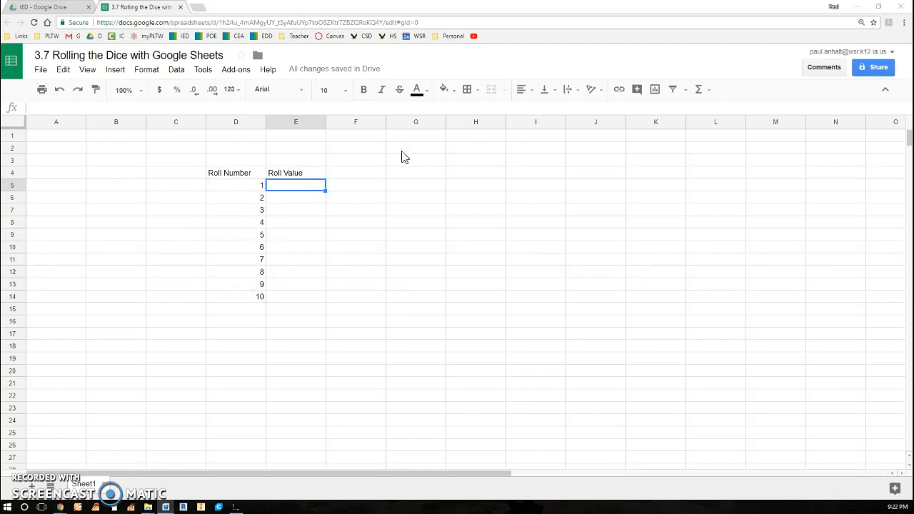
pyautogui.click(293, 187)
pyautogui.write('8')
pyautogui.press('Return')
pyautogui.write('6')
pyautogui.press('Return')
pyautogui.write('7')
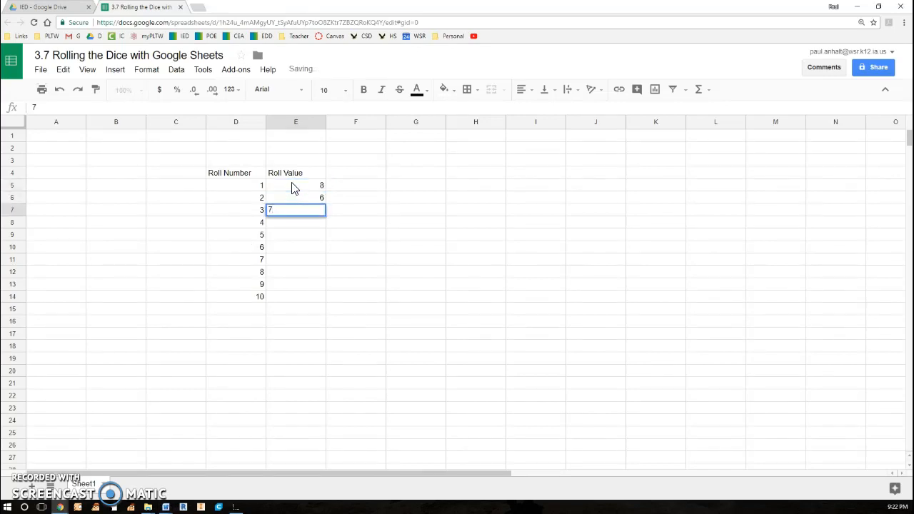
pyautogui.press('Return')
pyautogui.write('3')
pyautogui.press('Return')
pyautogui.write('9')
pyautogui.press('Return')
pyautogui.write('4')
pyautogui.press('Return')
pyautogui.write('6')
pyautogui.press('Return')
pyautogui.write('5')
pyautogui.press('Return')
pyautogui.write('7')
pyautogui.press('Return')
pyautogui.write('3')
pyautogui.press('Return')
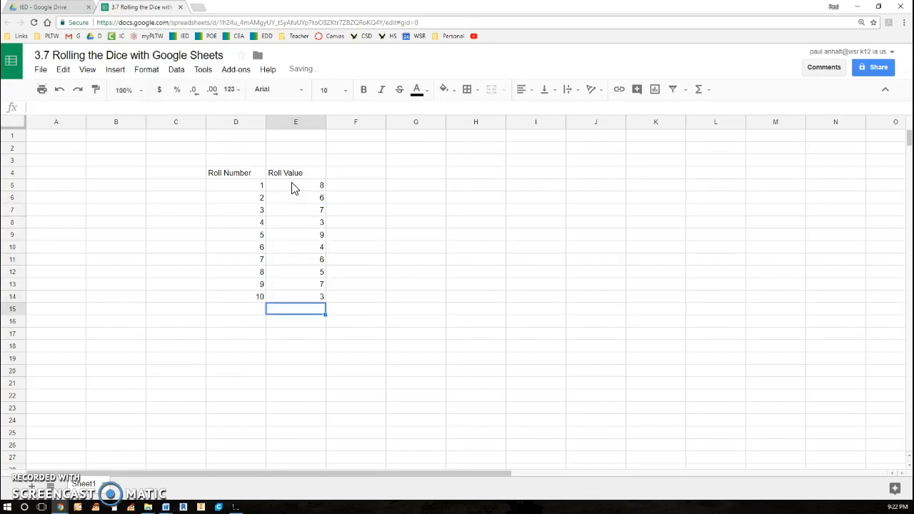
# - Center the "Roll Number" and "Roll Value" headings in D4:E4 horizontally
pyautogui.moveTo(259, 175); pyautogui.dragTo(277, 173)
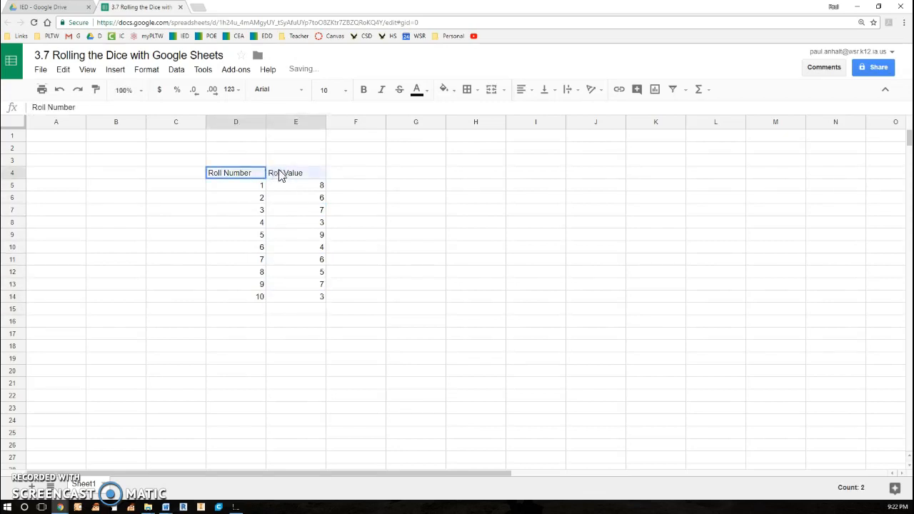
pyautogui.click(522, 89)
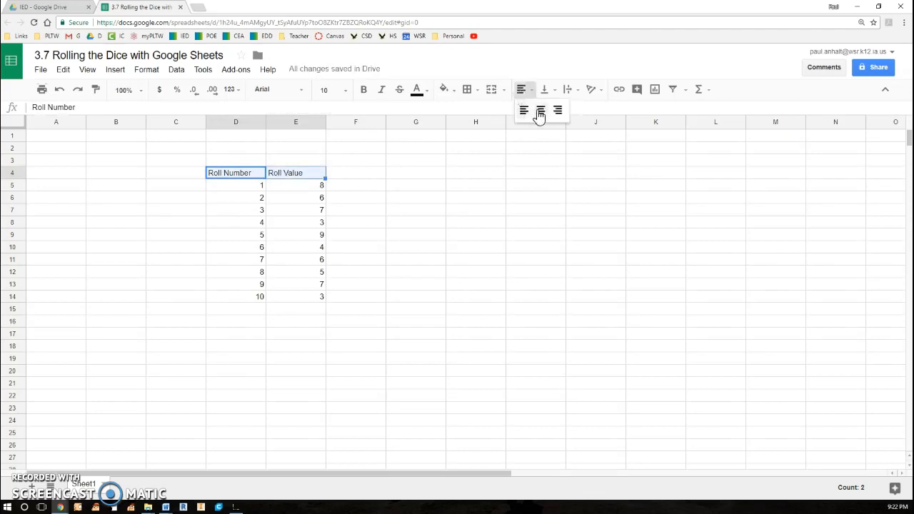
pyautogui.click(540, 114)
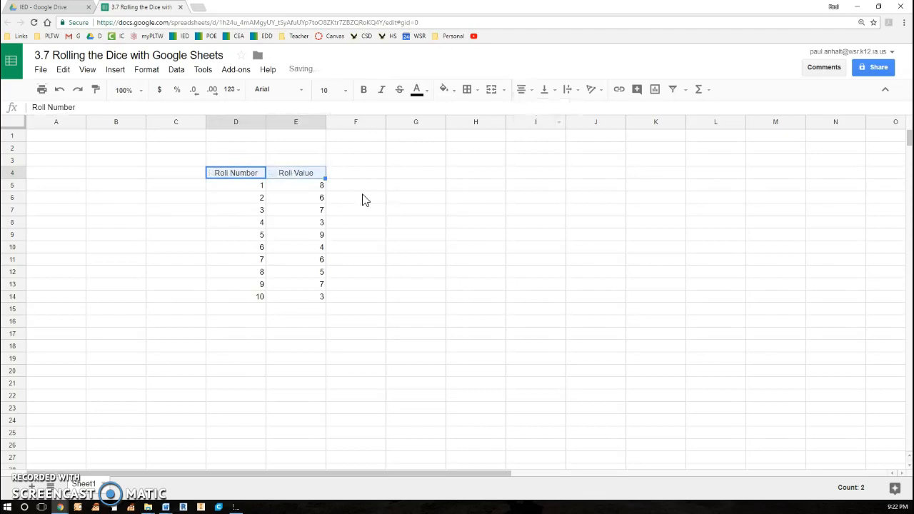
# - Narrow columns D and E so they just fit their headings
pyautogui.click(253, 177)
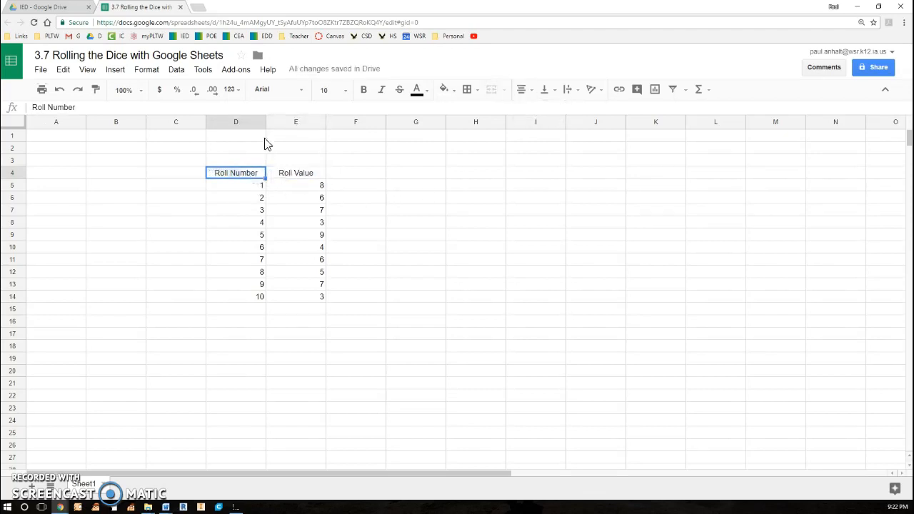
pyautogui.moveTo(265, 122); pyautogui.dragTo(253, 122)
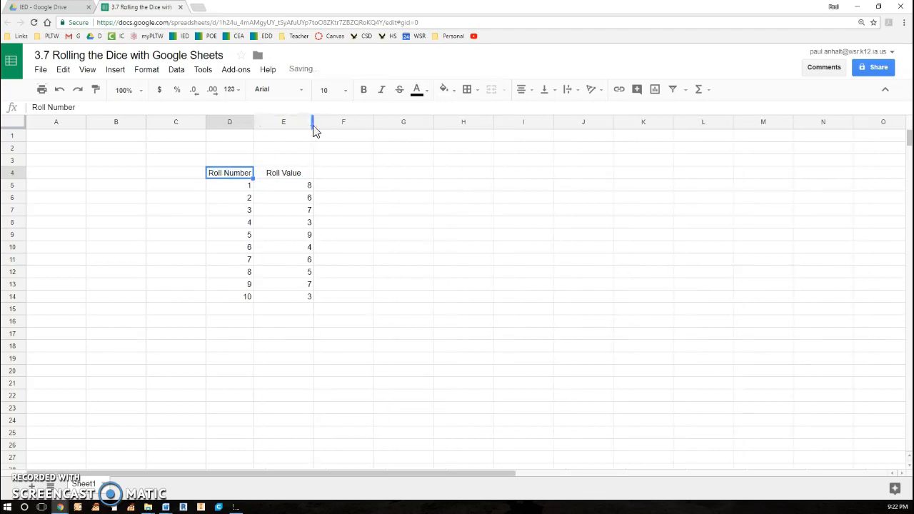
pyautogui.moveTo(312, 124); pyautogui.dragTo(292, 123)
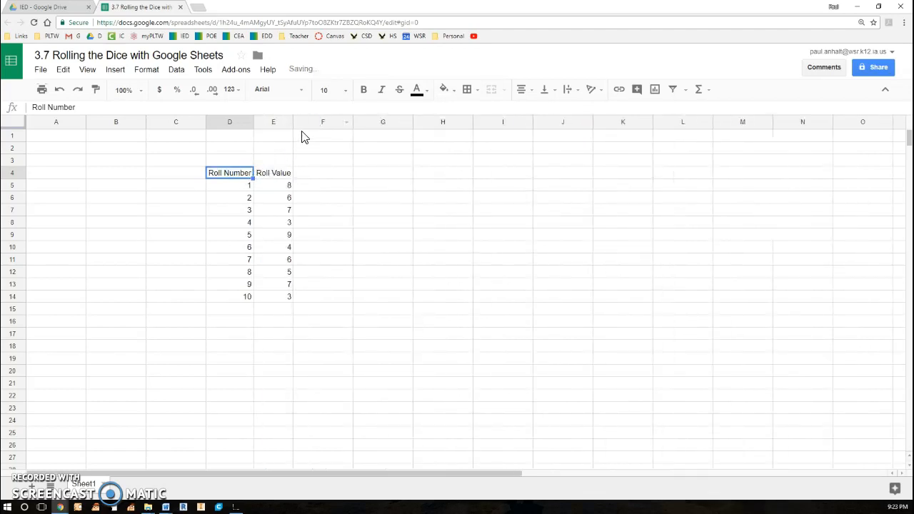
# - Apply borders to all cells of the roll table in D4:E14
pyautogui.moveTo(249, 175); pyautogui.dragTo(275, 300)
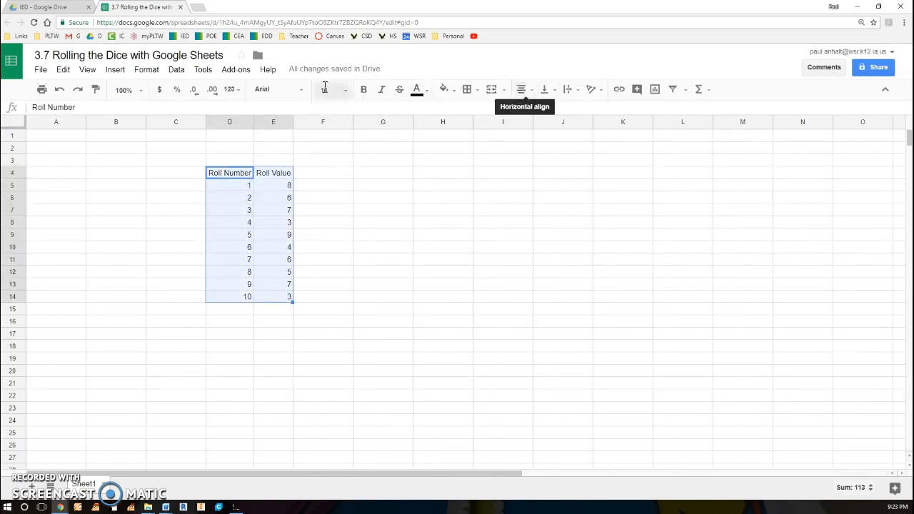
pyautogui.click(468, 92)
pyautogui.click(472, 116)
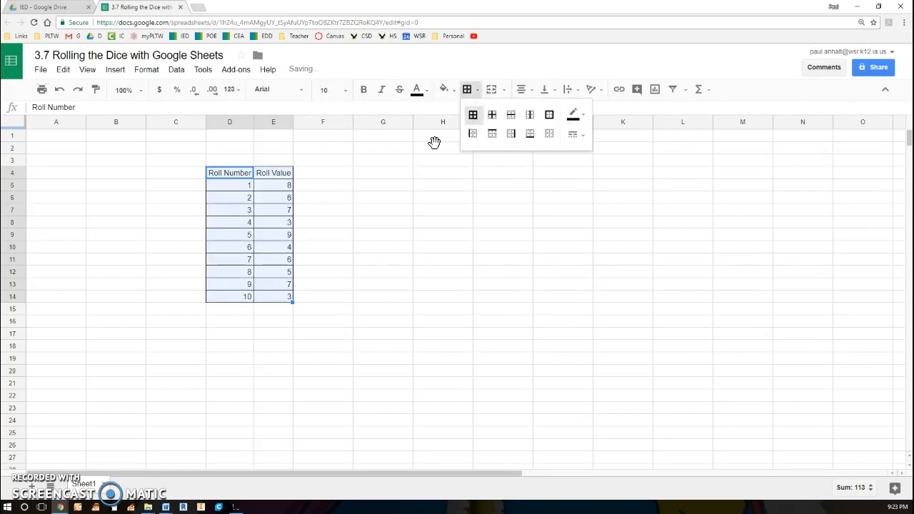
pyautogui.click(370, 214)
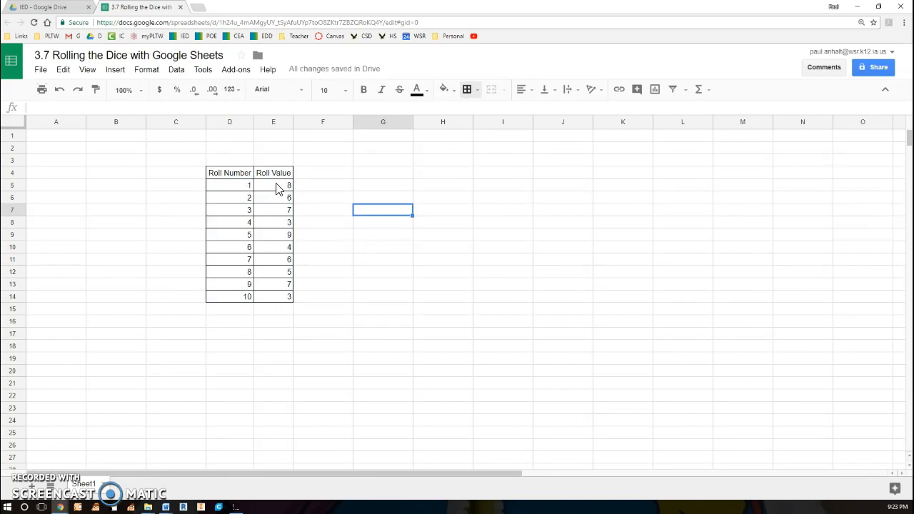
# - Delete the empty rows 1 and 2 above the roll table
pyautogui.moveTo(278, 188); pyautogui.dragTo(287, 298)
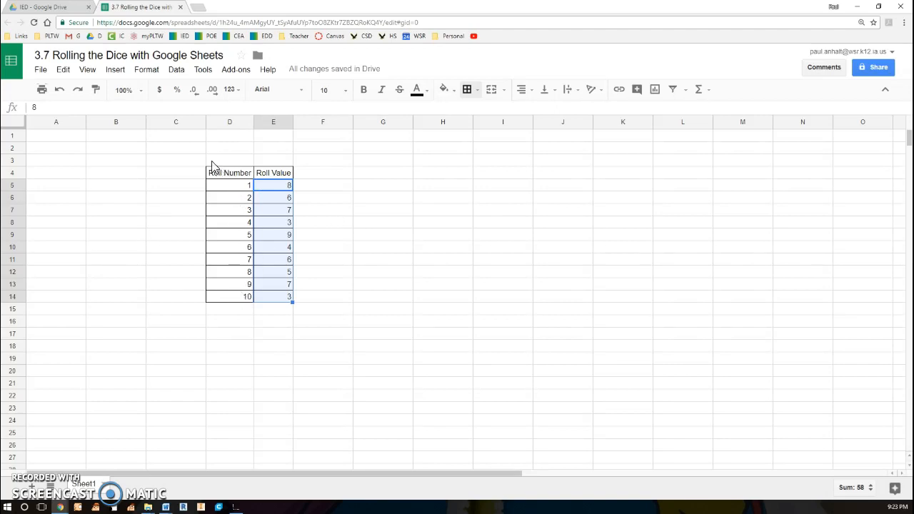
pyautogui.click(14, 138)
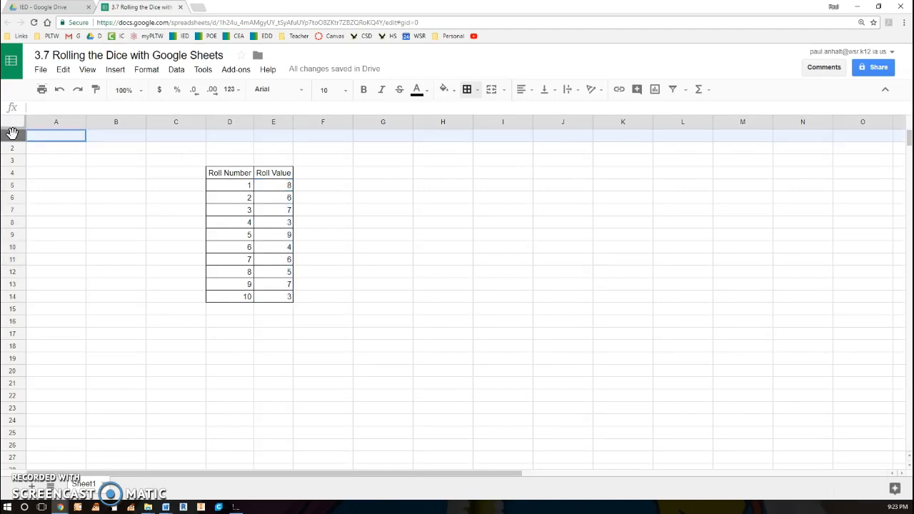
pyautogui.click(50, 139)
pyautogui.moveTo(14, 137); pyautogui.dragTo(14, 147)
pyautogui.rightClick(14, 146)
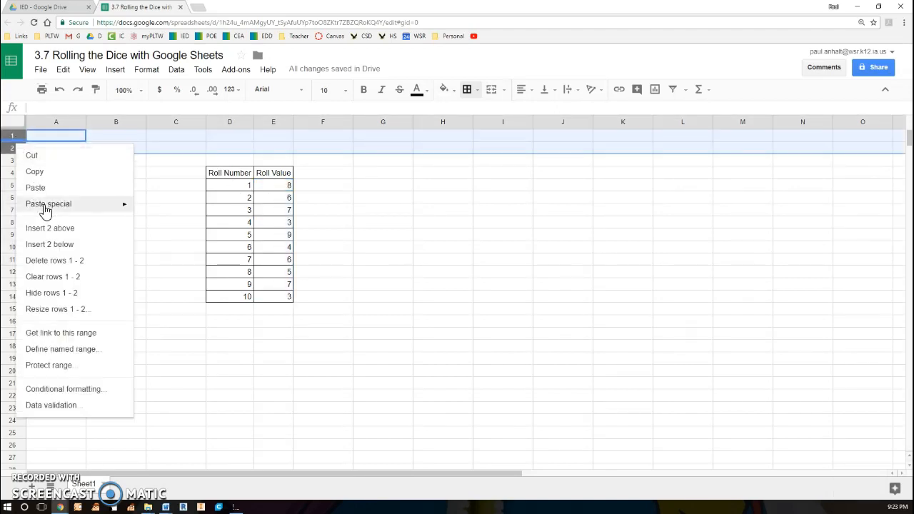
pyautogui.click(64, 260)
# - Delete the empty columns A and B beside the roll table
pyautogui.moveTo(64, 125); pyautogui.dragTo(107, 123)
pyautogui.rightClick(107, 125)
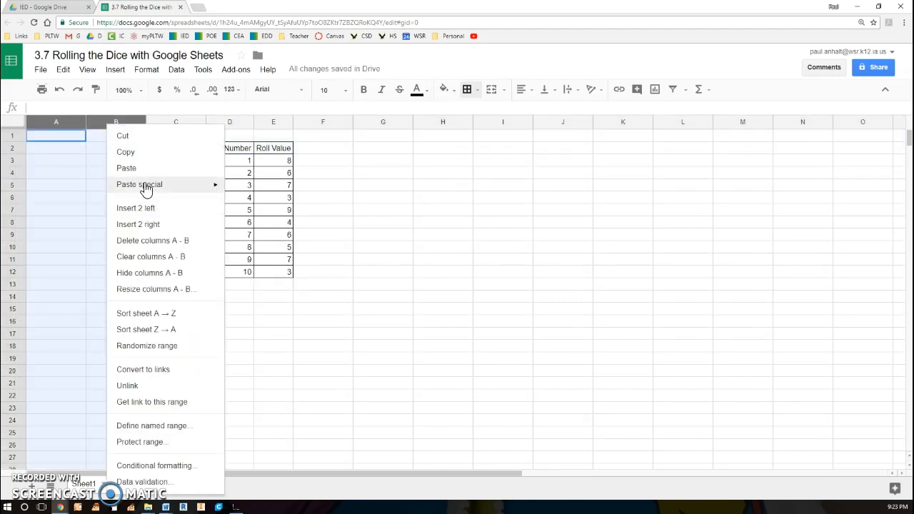
pyautogui.click(153, 242)
pyautogui.click(261, 199)
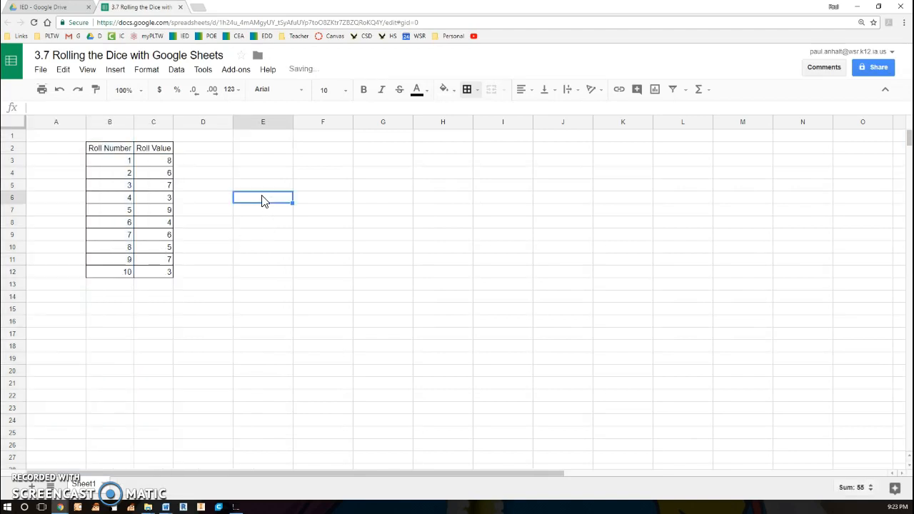
# - Increase the height of row 1 to roughly double and narrow column A to about two thirds of its width
pyautogui.moveTo(14, 141); pyautogui.dragTo(17, 160)
pyautogui.moveTo(86, 122); pyautogui.dragTo(65, 123)
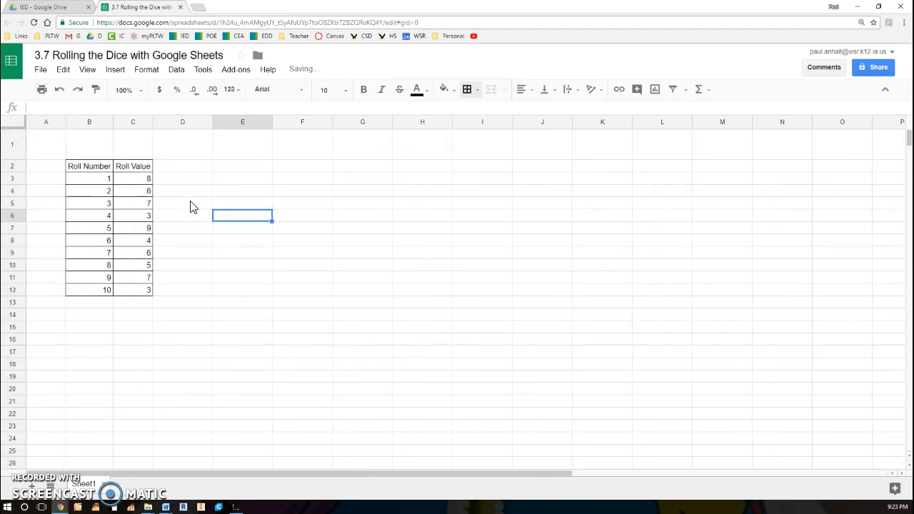
pyautogui.click(182, 189)
pyautogui.moveTo(13, 158); pyautogui.dragTo(11, 154)
pyautogui.press('Down')
# - Try sorting the sheet by column C, A → Z, with the roll values C3:C12 selected, and undo the sort
pyautogui.moveTo(118, 177); pyautogui.dragTo(138, 287)
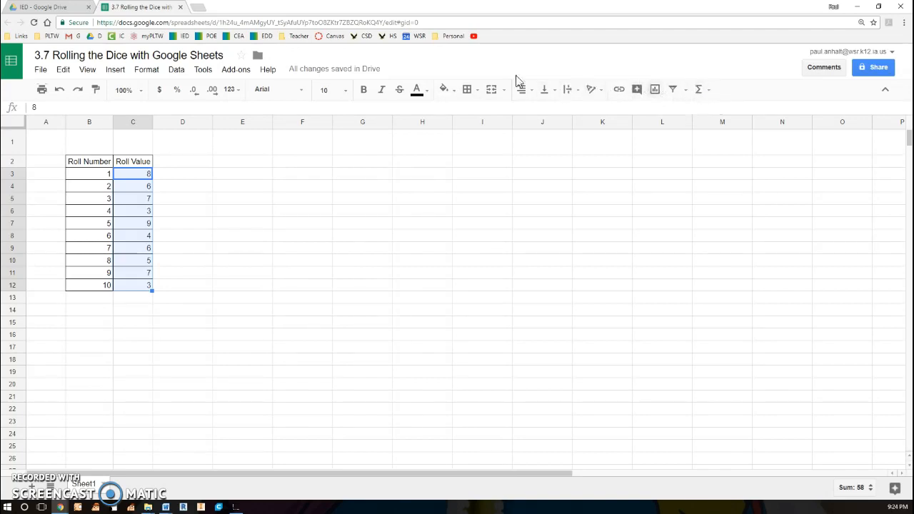
pyautogui.click(173, 73)
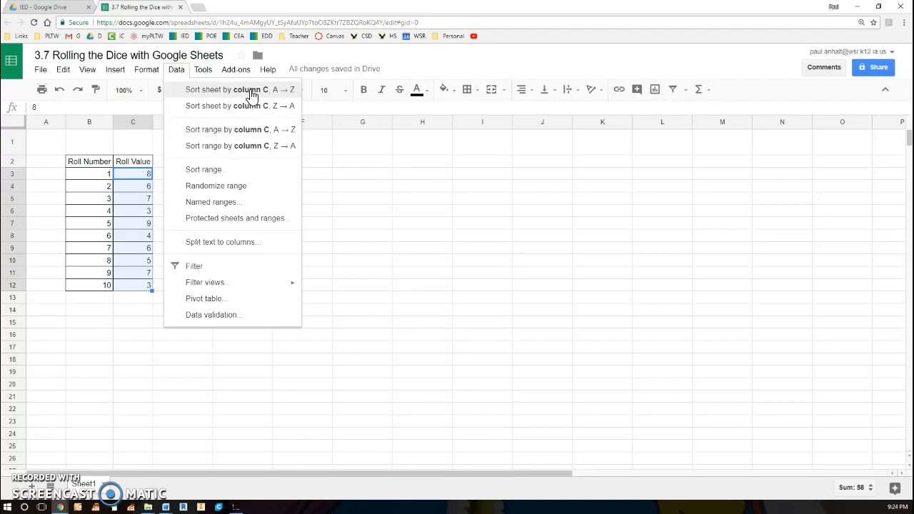
pyautogui.click(285, 91)
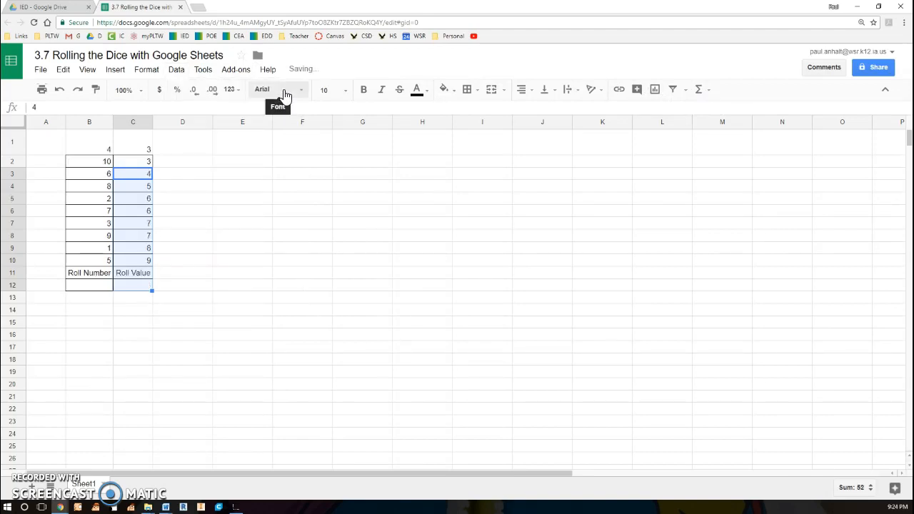
pyautogui.hotkey('ctrl', 'z')
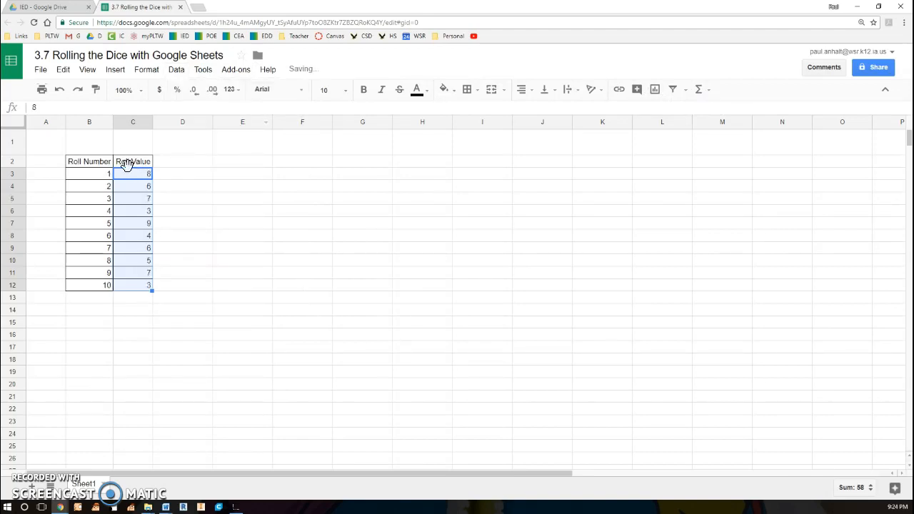
pyautogui.click(180, 72)
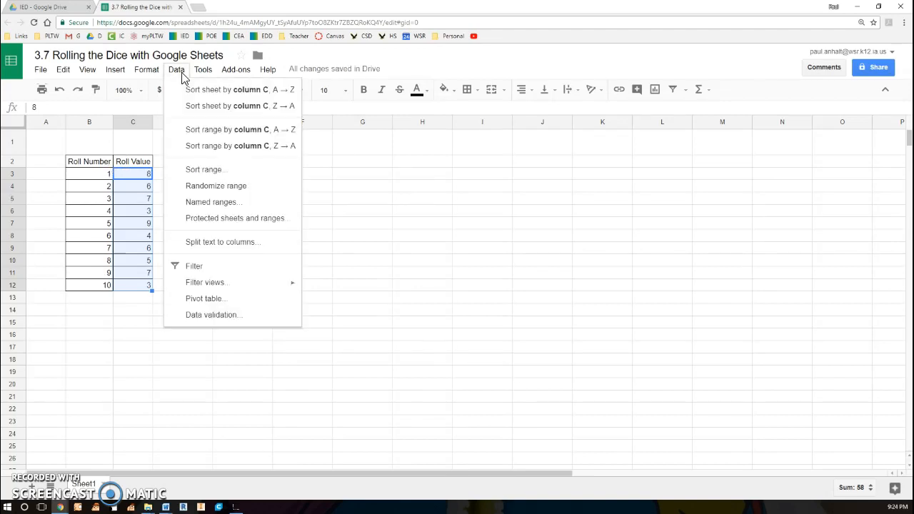
pyautogui.click(349, 191)
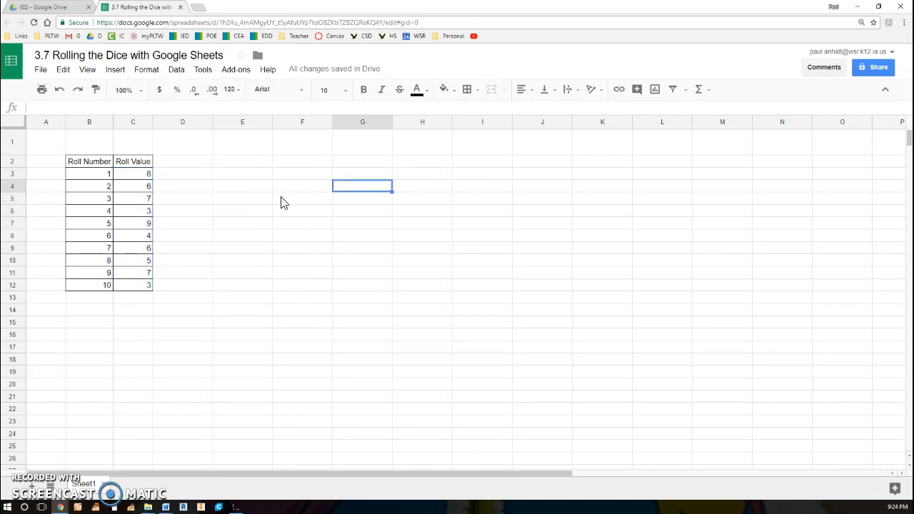
pyautogui.click(146, 173)
pyautogui.click(239, 174)
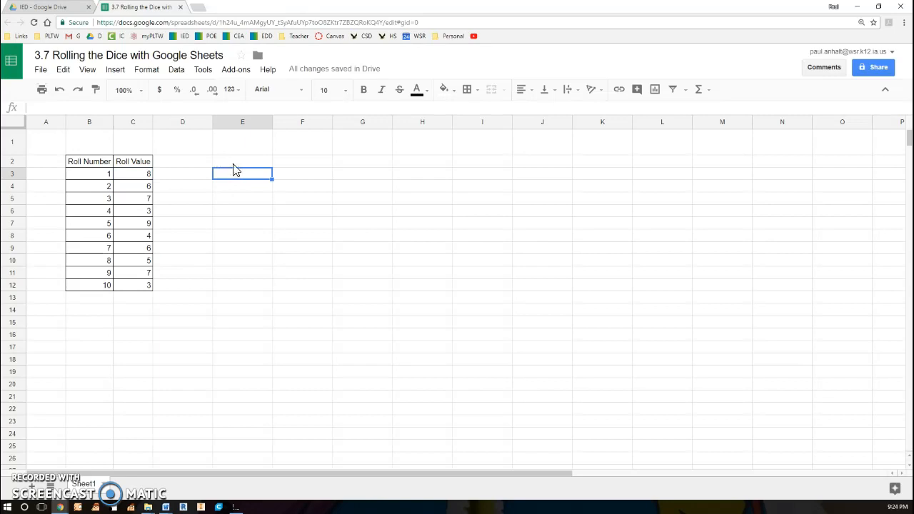
pyautogui.click(233, 164)
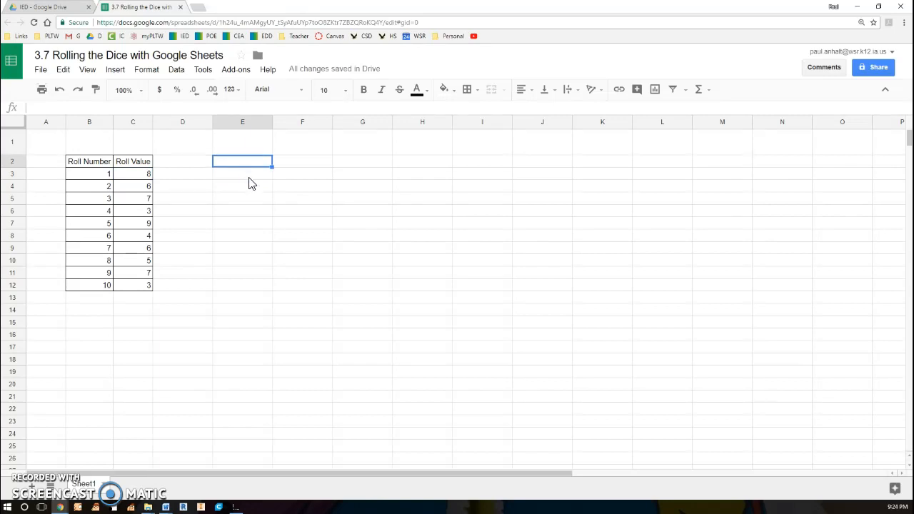
# - Label cell E2 Mean and calculate the average of the roll values C3:C12 in E3 with the AVERAGE function
pyautogui.write('Mean')
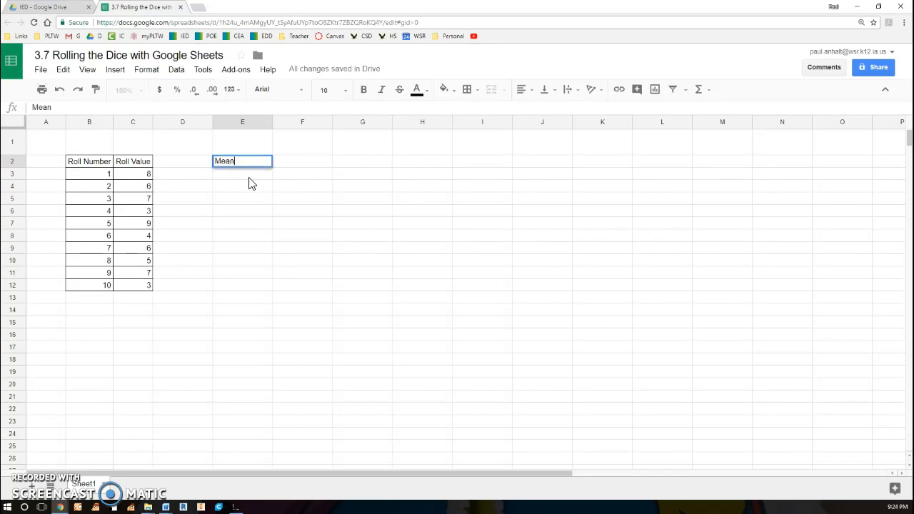
pyautogui.press('Return')
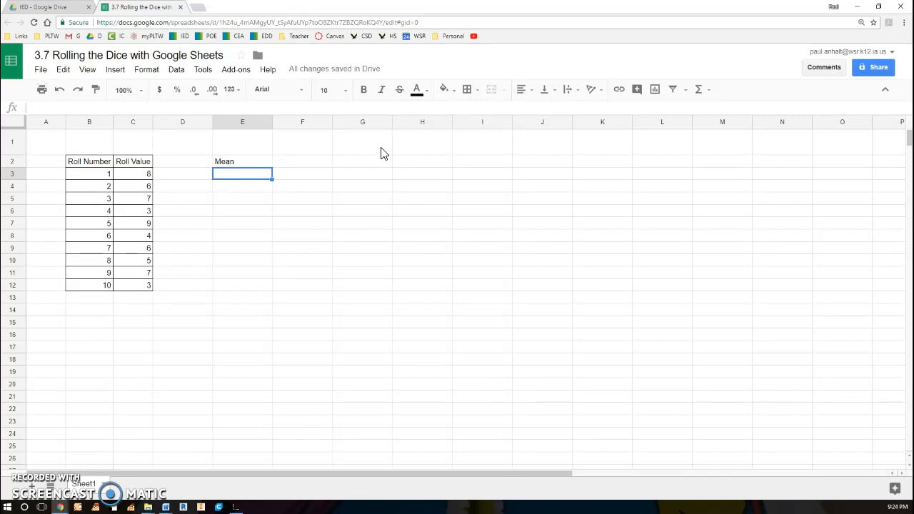
pyautogui.write('=')
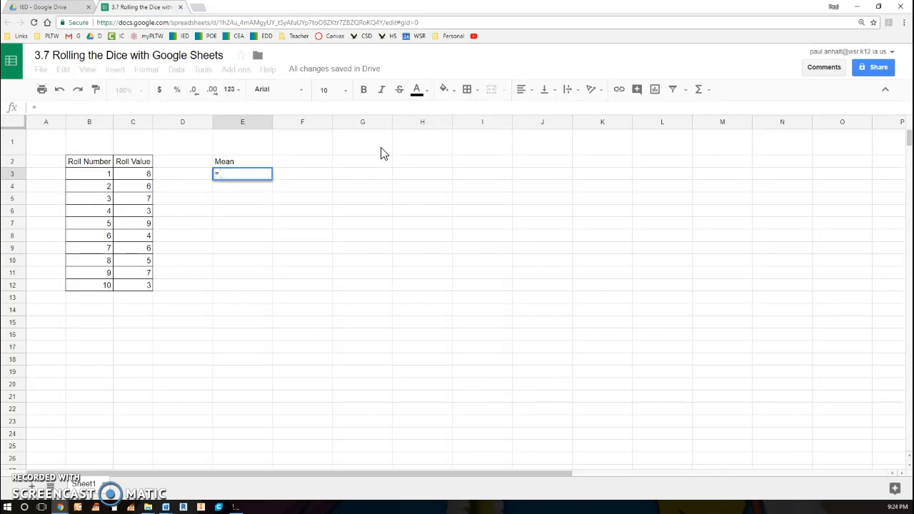
pyautogui.write('av')
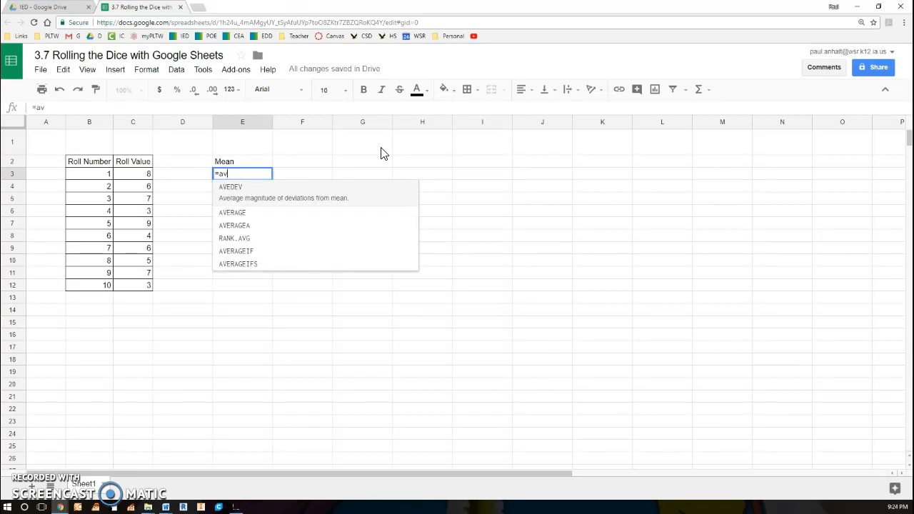
pyautogui.write('er')
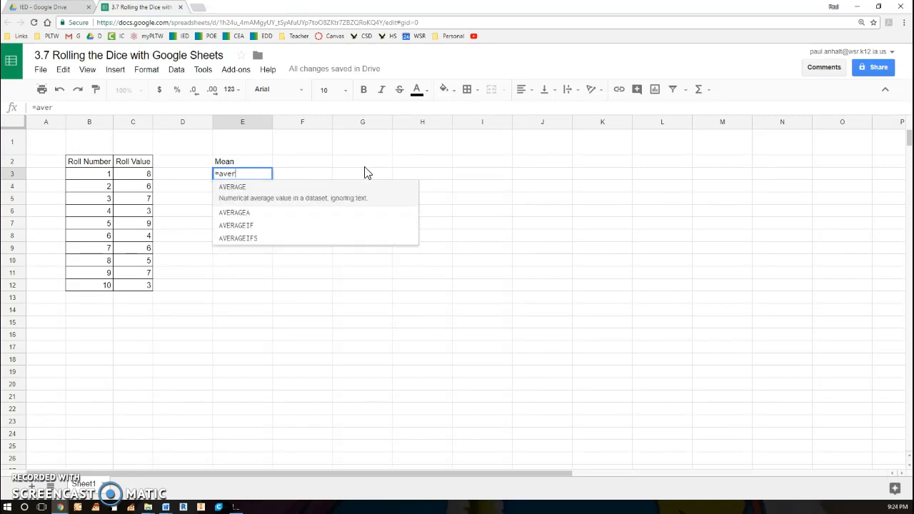
pyautogui.click(289, 195)
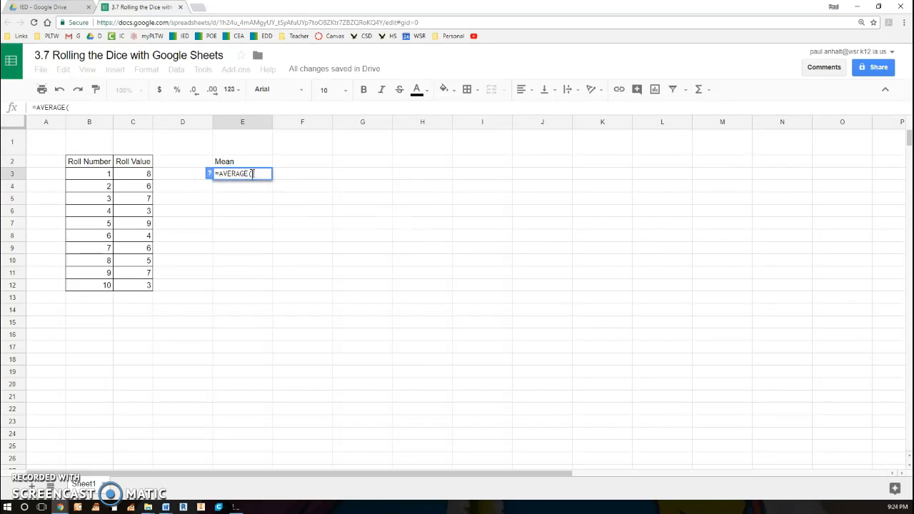
pyautogui.moveTo(137, 177); pyautogui.dragTo(132, 286)
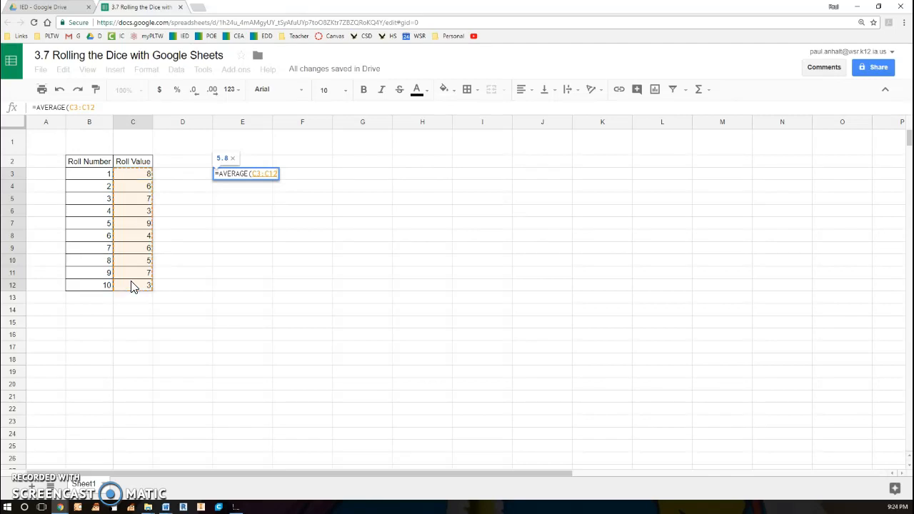
pyautogui.press('Return')
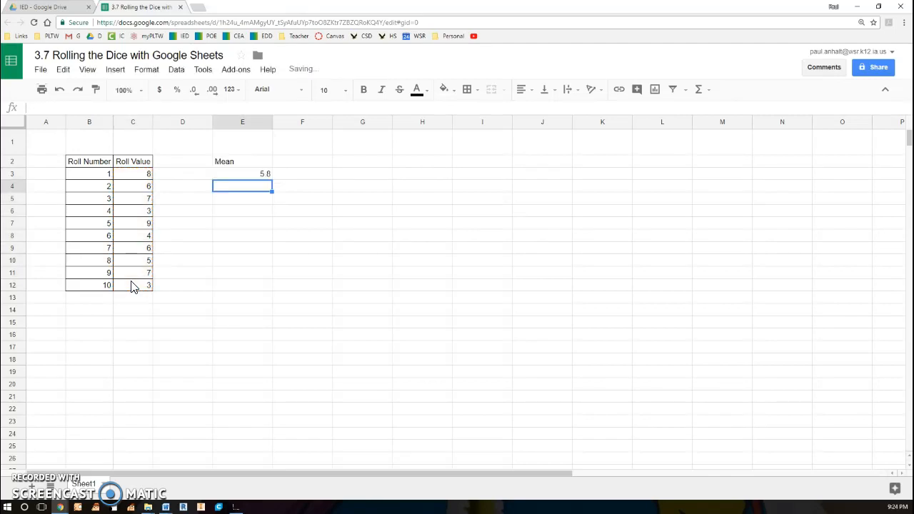
pyautogui.press('Up')
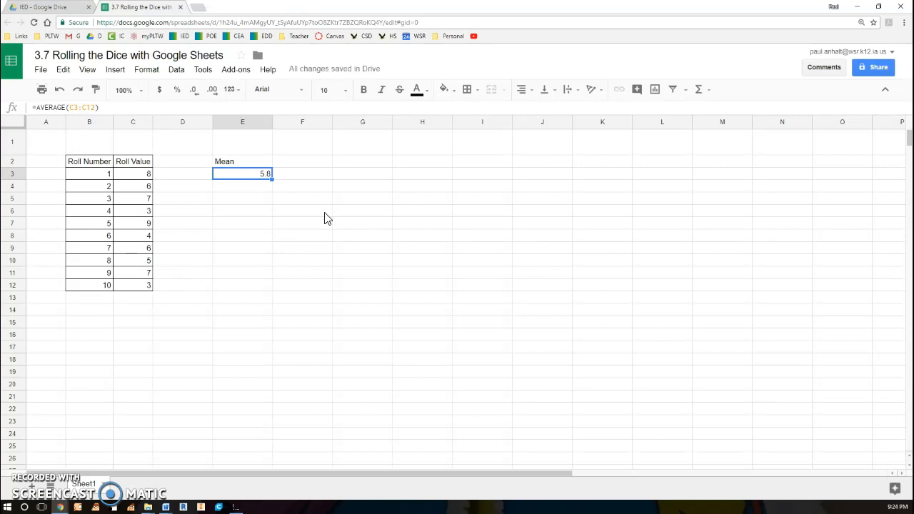
# - Center the contents of column E horizontally
pyautogui.click(247, 122)
pyautogui.click(522, 90)
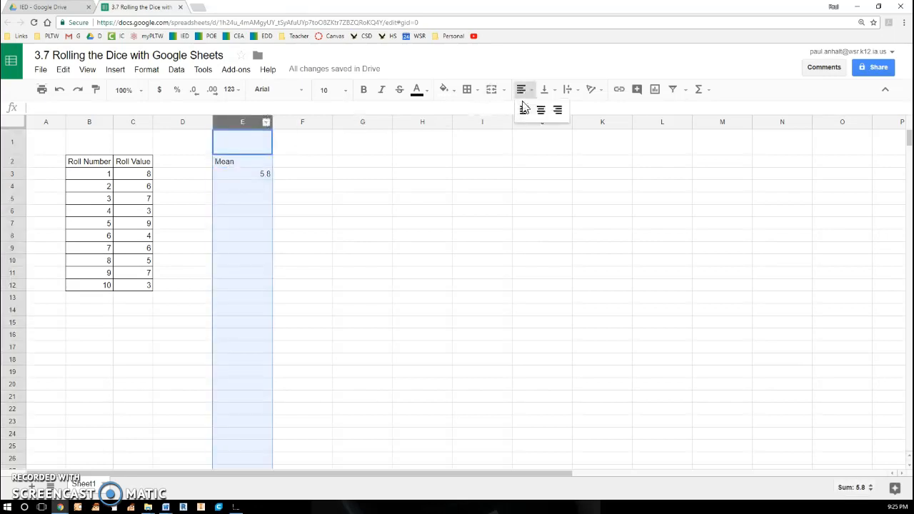
pyautogui.click(541, 110)
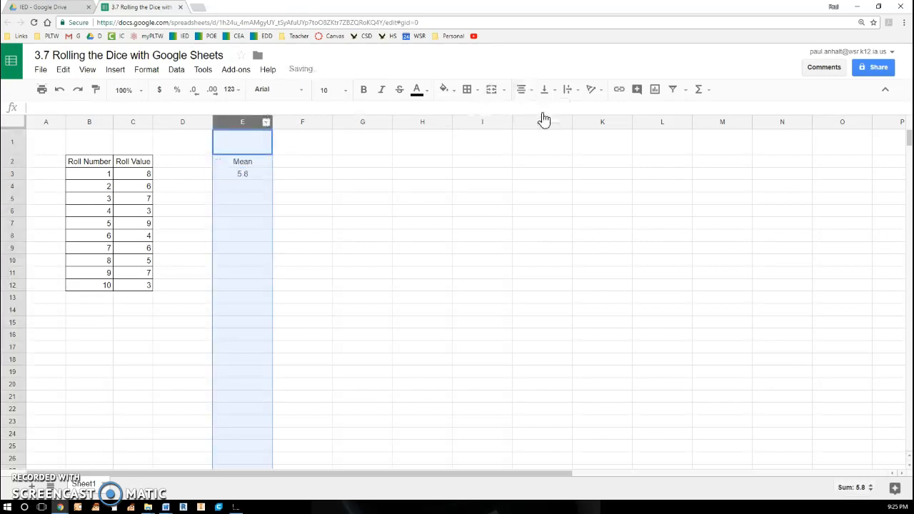
# - Apply all borders to the mean result in cell E3
pyautogui.click(255, 175)
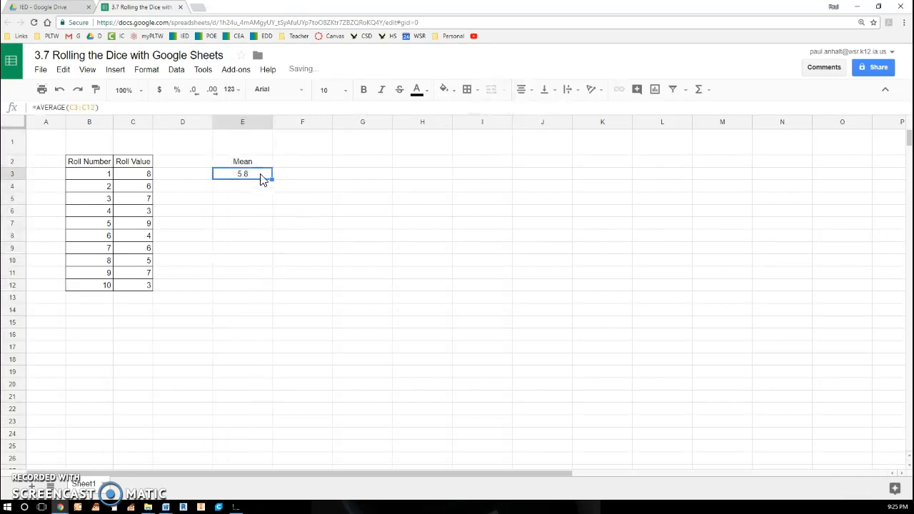
pyautogui.click(466, 89)
pyautogui.click(472, 116)
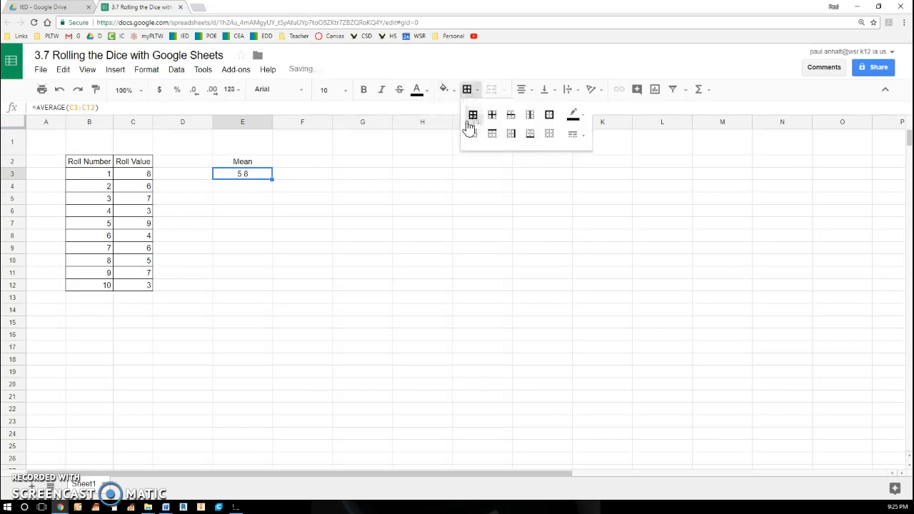
pyautogui.click(300, 216)
pyautogui.click(251, 226)
# - Label cell E5 Median and calculate the median of C3:C12 in E6 with the MEDIAN function
pyautogui.click(246, 203)
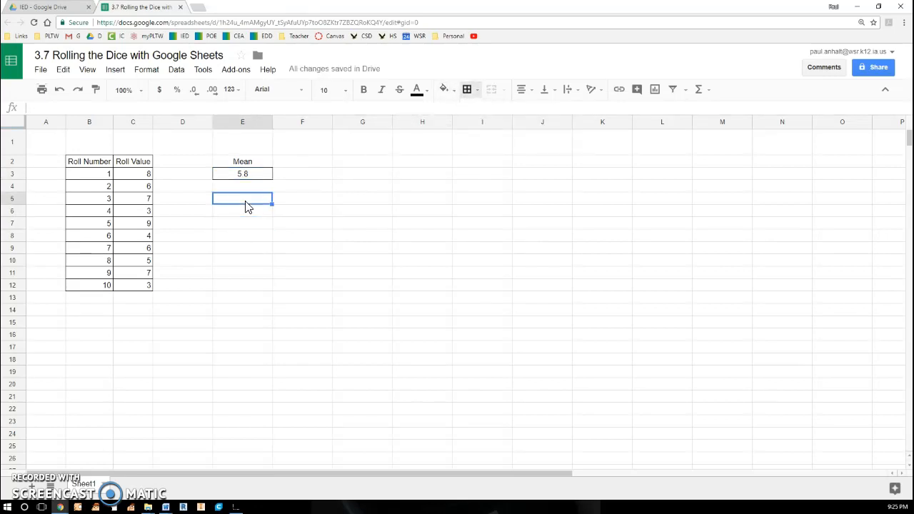
pyautogui.write('Median')
pyautogui.press('Return')
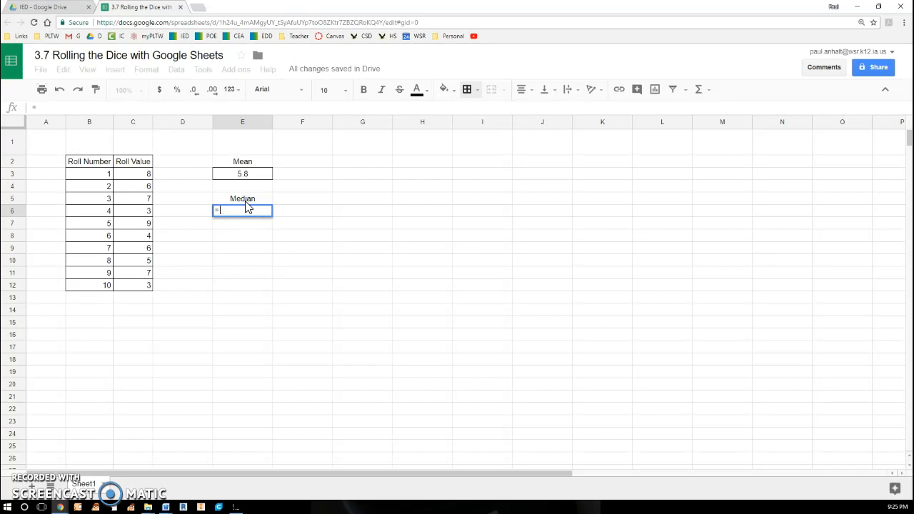
pyautogui.write('med')
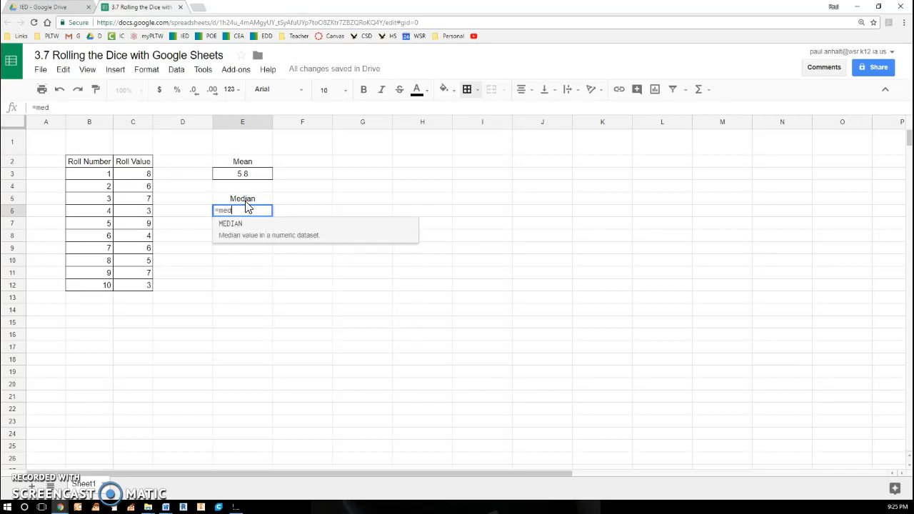
pyautogui.click(248, 228)
pyautogui.moveTo(129, 177); pyautogui.dragTo(141, 286)
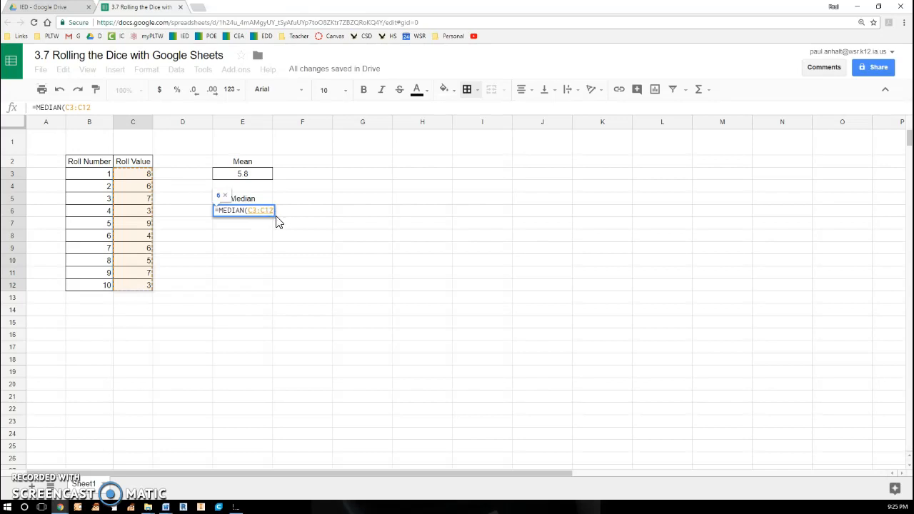
pyautogui.press('Return')
# - Apply all borders to the median result in cell E6
pyautogui.click(246, 212)
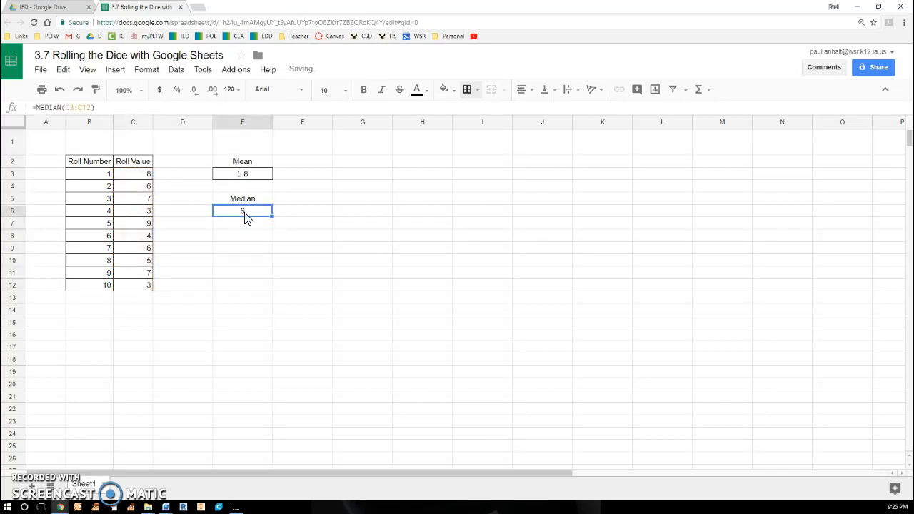
pyautogui.click(474, 92)
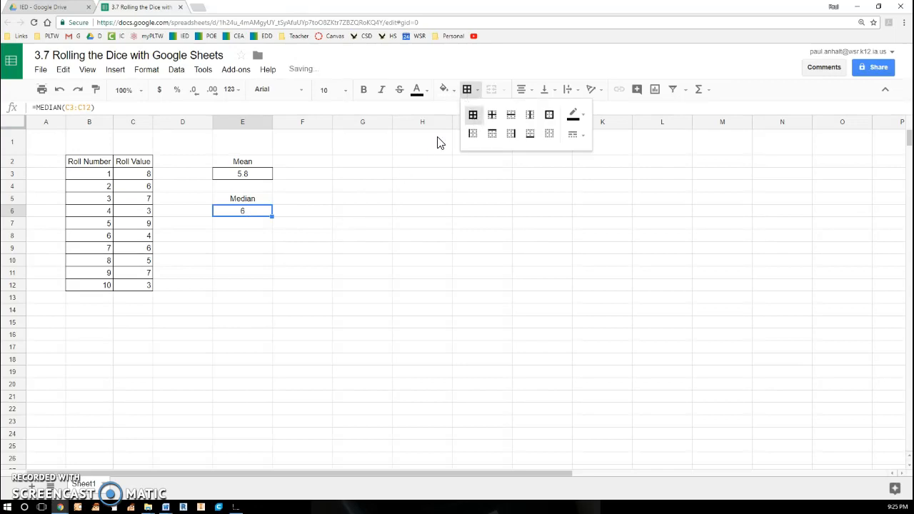
pyautogui.click(321, 237)
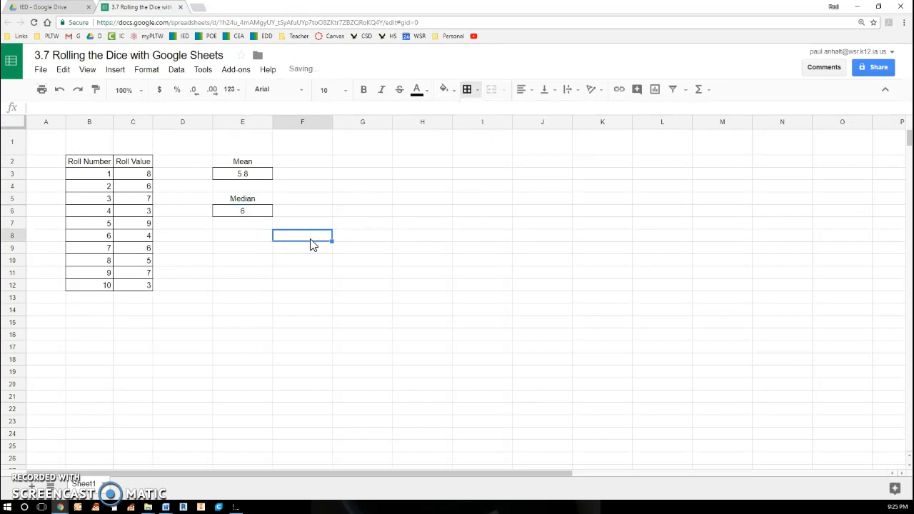
# - Label cell E8 Mode and calculate the mode of C3:C12 in E9 with the MODE function
pyautogui.click(258, 241)
pyautogui.write('Mode')
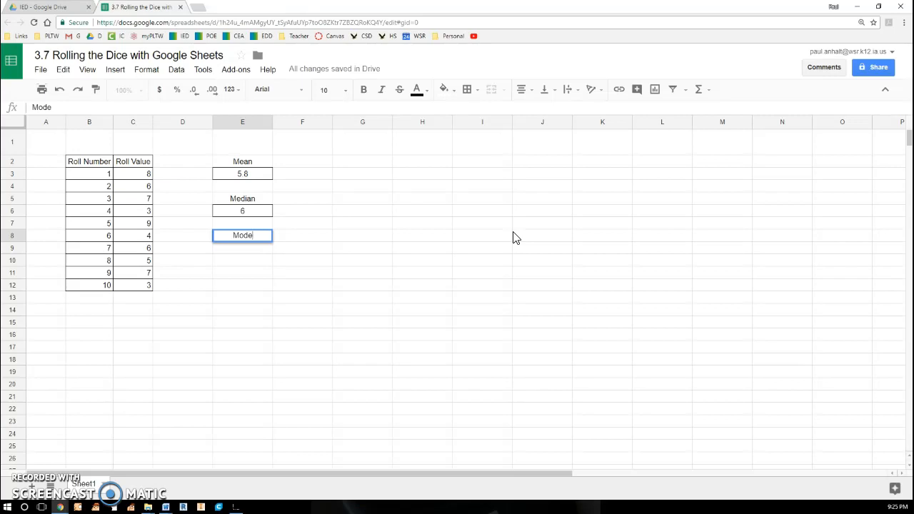
pyautogui.press('Return')
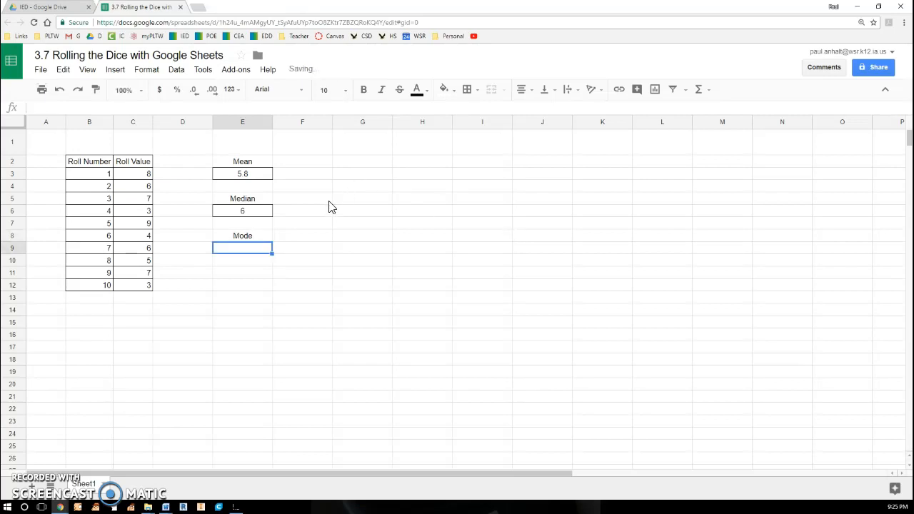
pyautogui.click(260, 236)
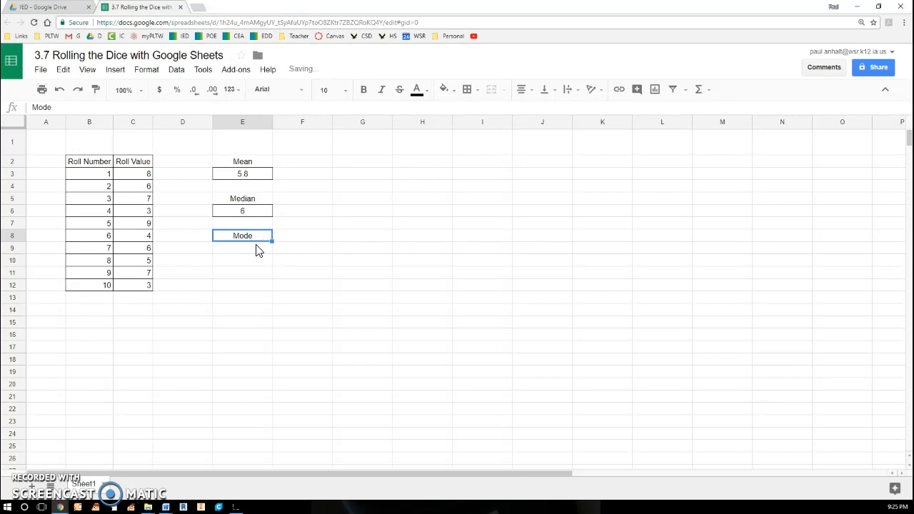
pyautogui.click(258, 250)
pyautogui.write('=mode')
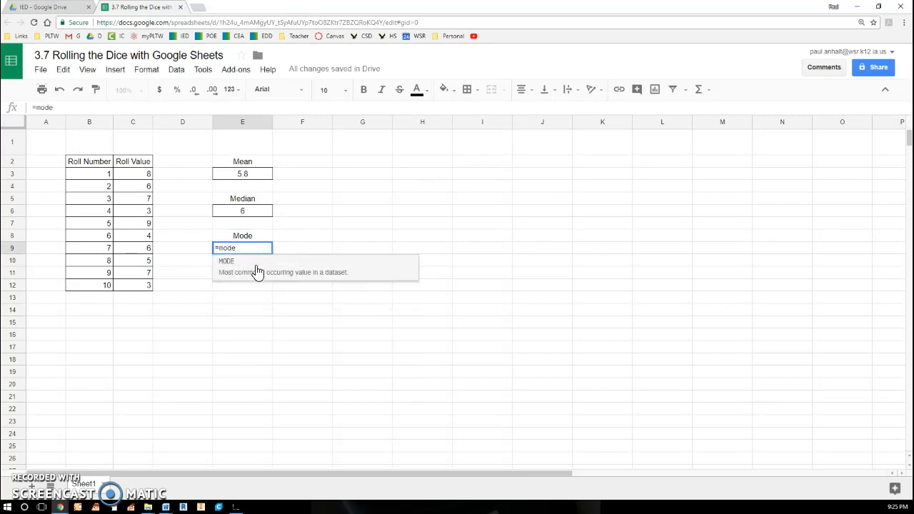
pyautogui.click(258, 270)
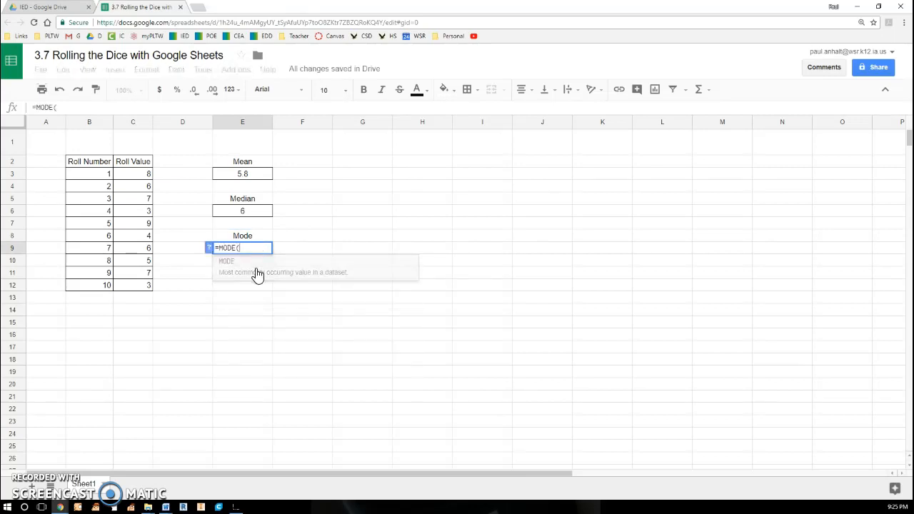
pyautogui.moveTo(126, 174); pyautogui.dragTo(137, 288)
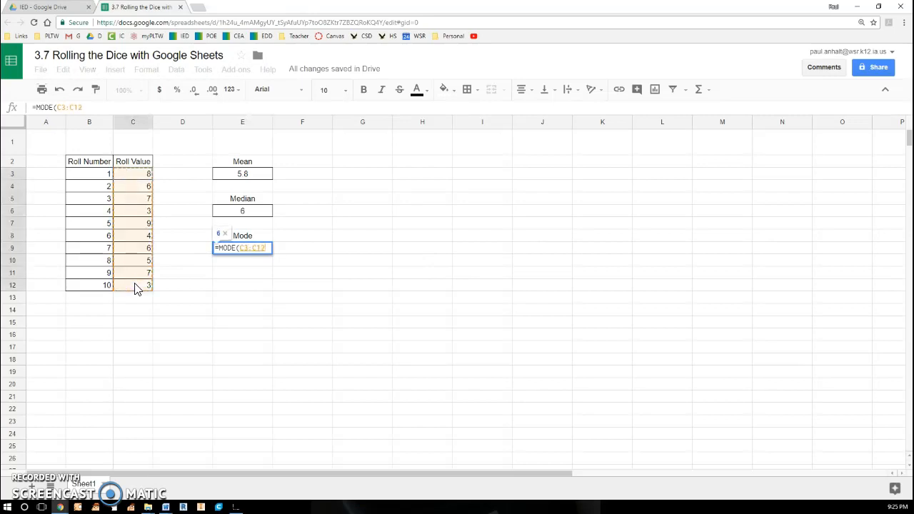
pyautogui.press('Return')
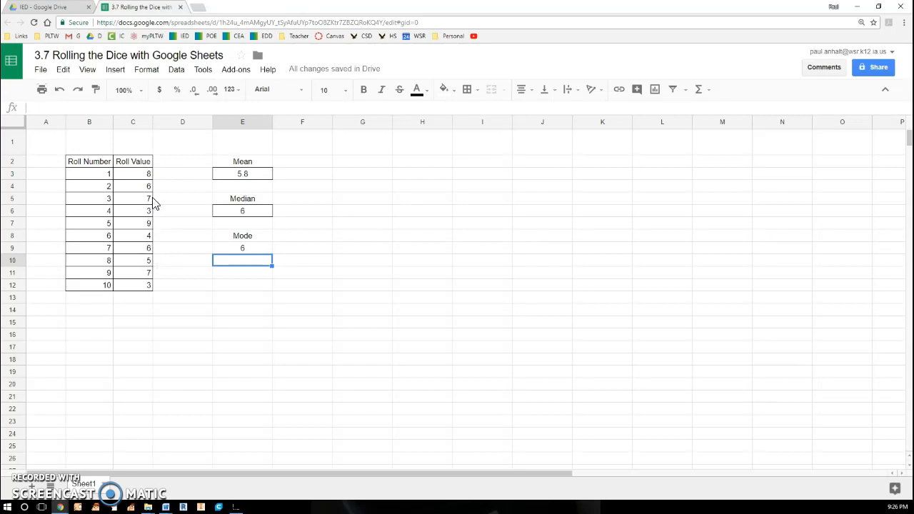
# - Try clearing the value of roll 7 in C9 to test the mode formula, and re-enter 6
pyautogui.click(146, 250)
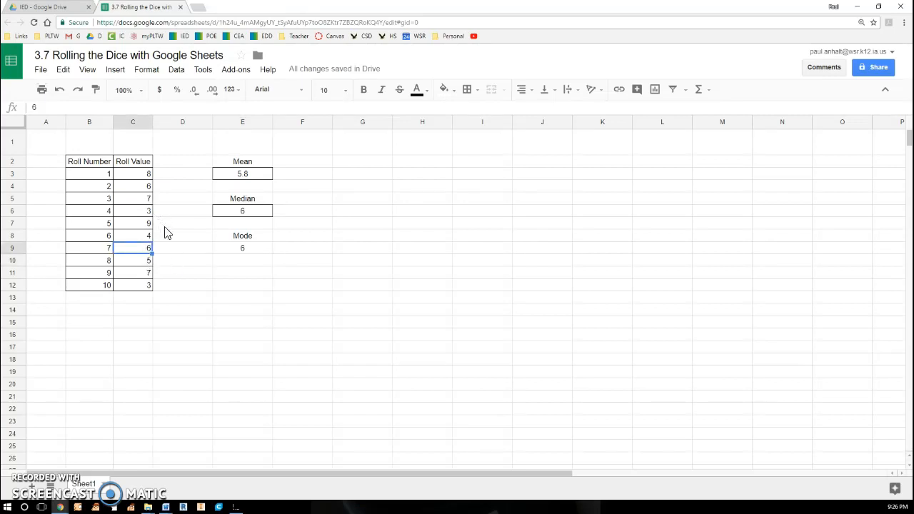
pyautogui.press('Delete')
pyautogui.write('6')
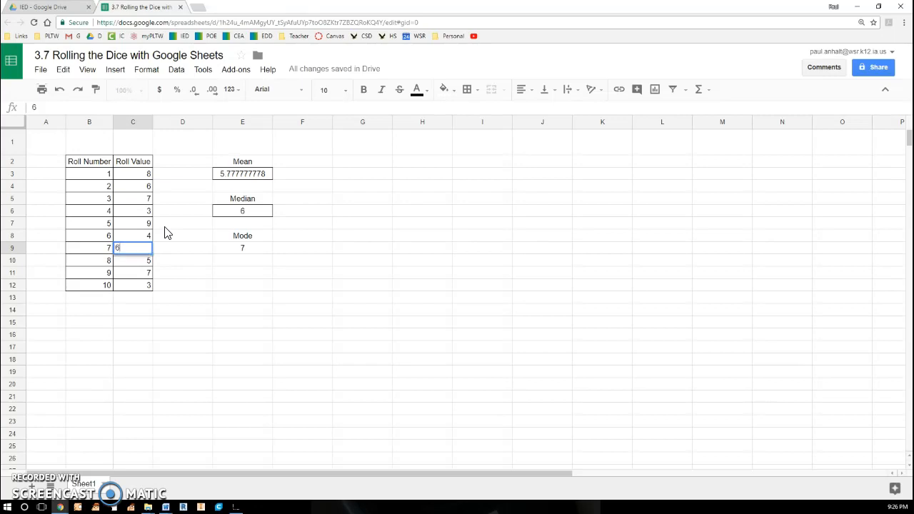
pyautogui.press('Return')
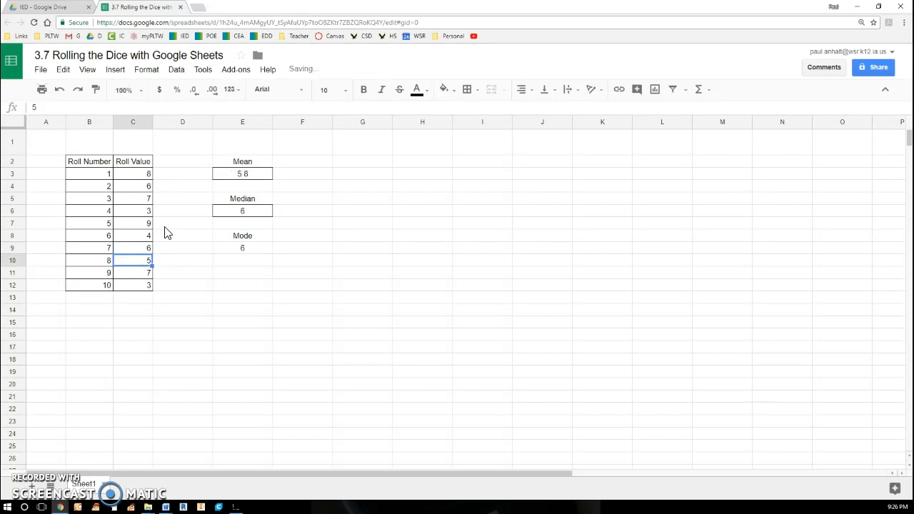
# - Apply all borders to the mode result in cell E9
pyautogui.click(230, 249)
pyautogui.click(467, 91)
pyautogui.click(473, 115)
pyautogui.click(364, 281)
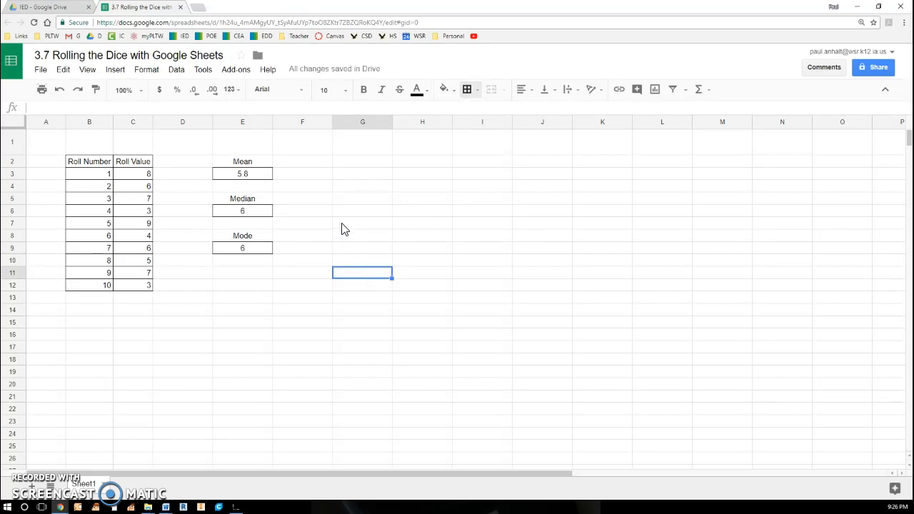
pyautogui.click(347, 164)
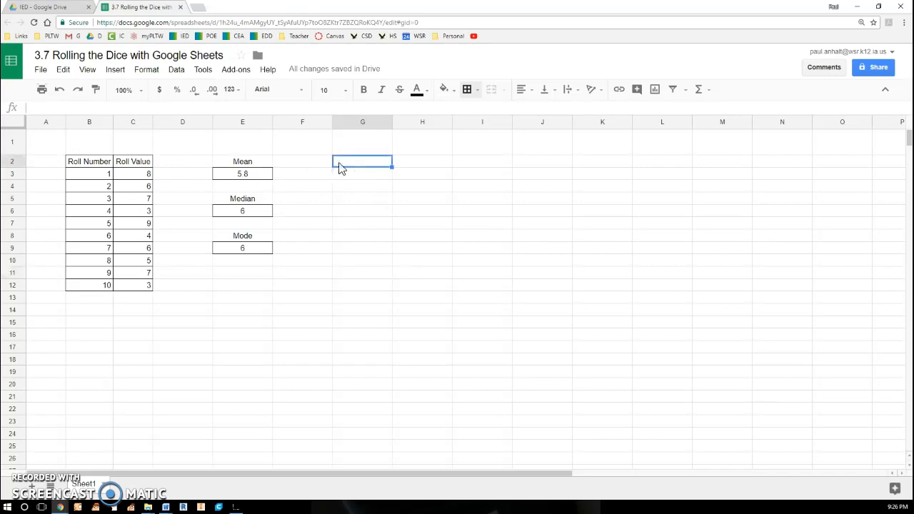
pyautogui.write('Min')
pyautogui.press('Return')
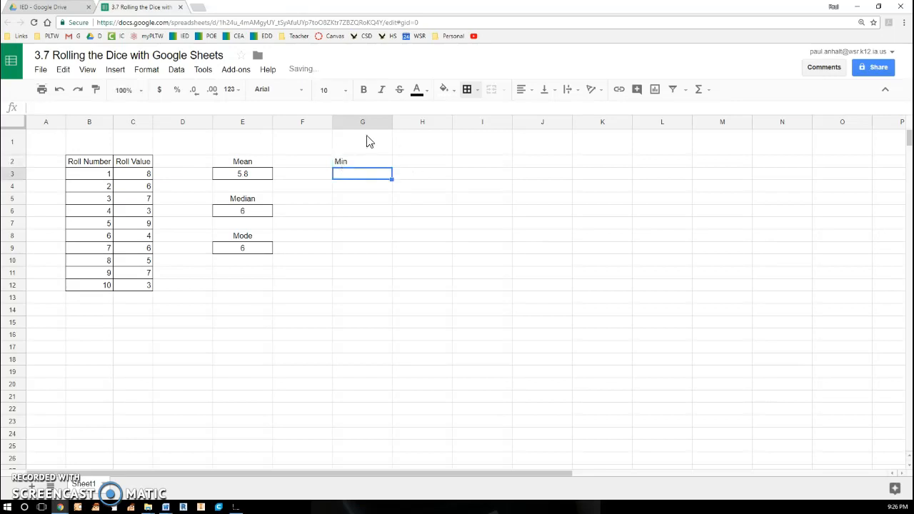
pyautogui.hotkey('ctrl', 'z')
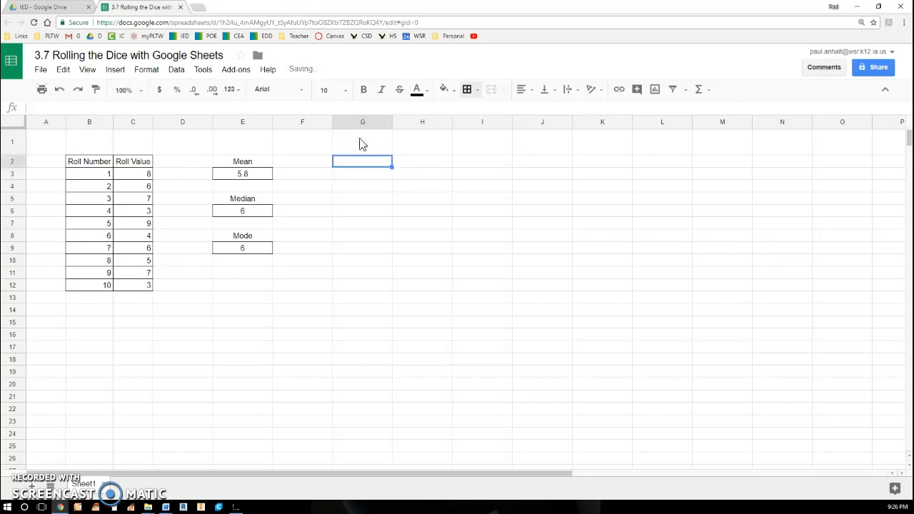
# - Enter the label Min in cell E11, below the mode result
pyautogui.click(249, 275)
pyautogui.write('Min')
pyautogui.press('Return')
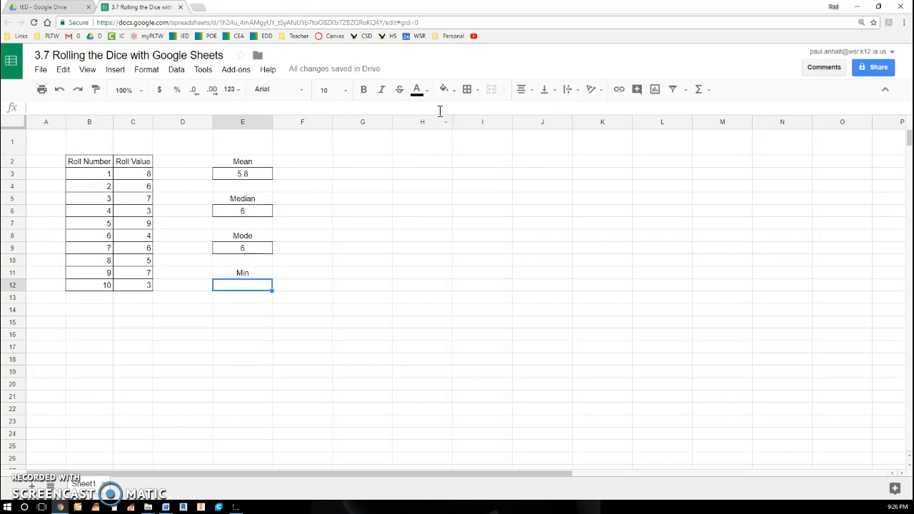
# - Calculate the minimum of C3:C12 in cell E12 with the MIN function and apply all borders to the cell
pyautogui.write('=min')
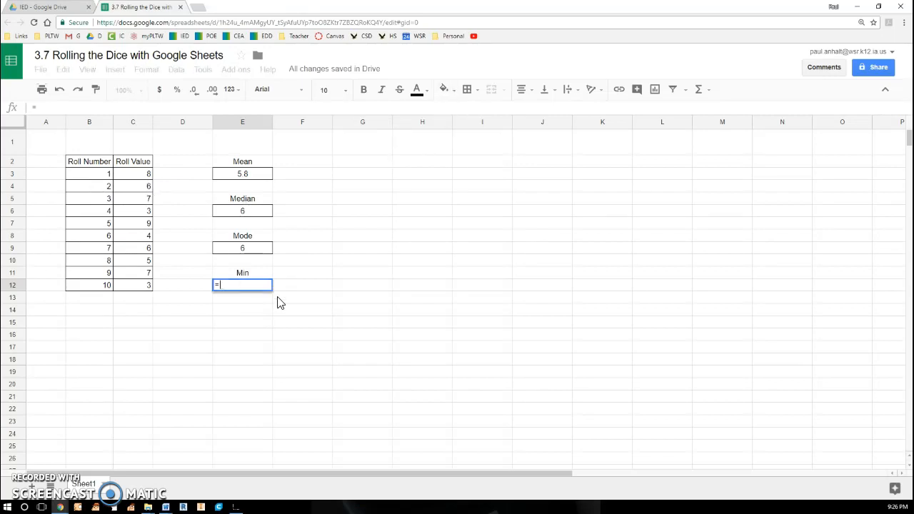
pyautogui.click(277, 300)
pyautogui.moveTo(138, 175); pyautogui.dragTo(139, 286)
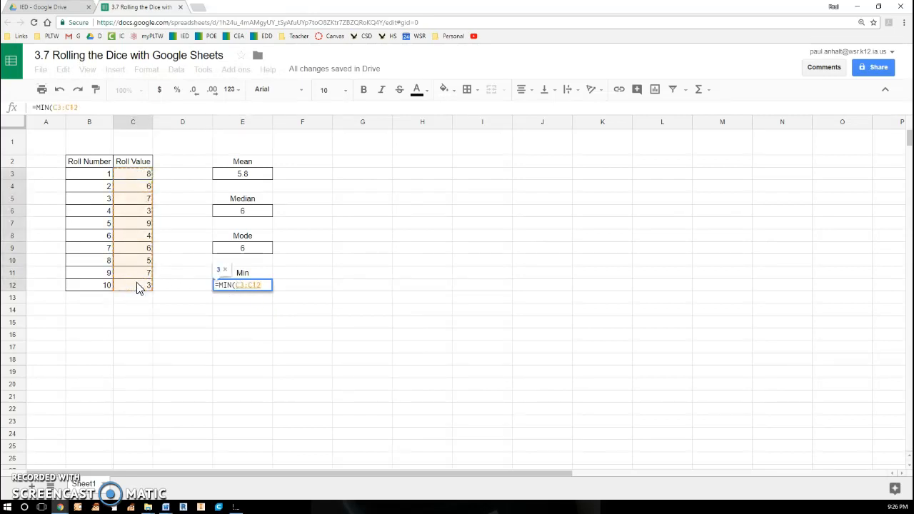
pyautogui.press('Return')
pyautogui.click(250, 287)
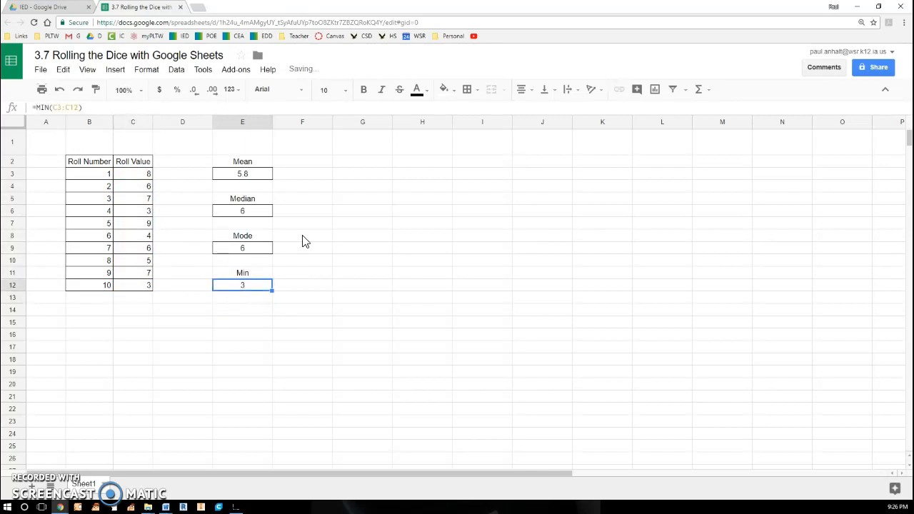
pyautogui.click(466, 91)
pyautogui.click(473, 115)
# - Label cell E14 Max and apply all borders to the empty cell E15 below it
pyautogui.click(266, 313)
pyautogui.write('Max')
pyautogui.press('Return')
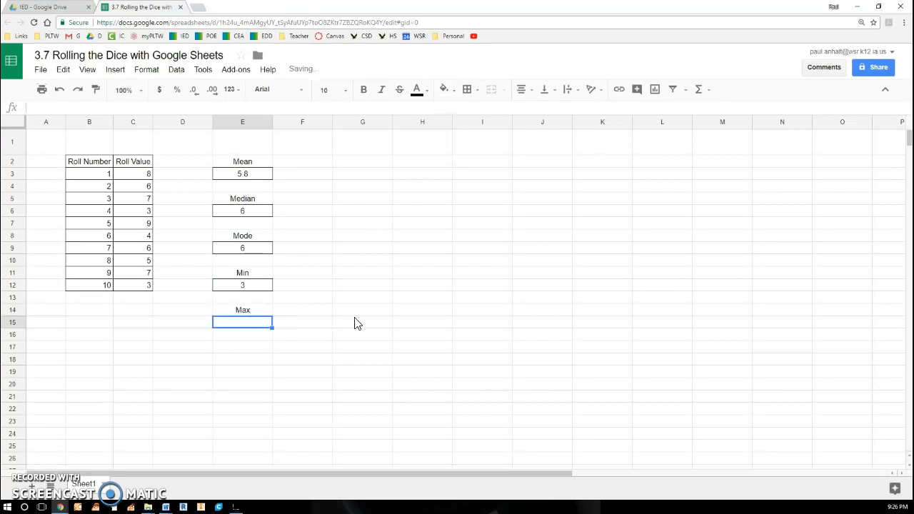
pyautogui.click(467, 90)
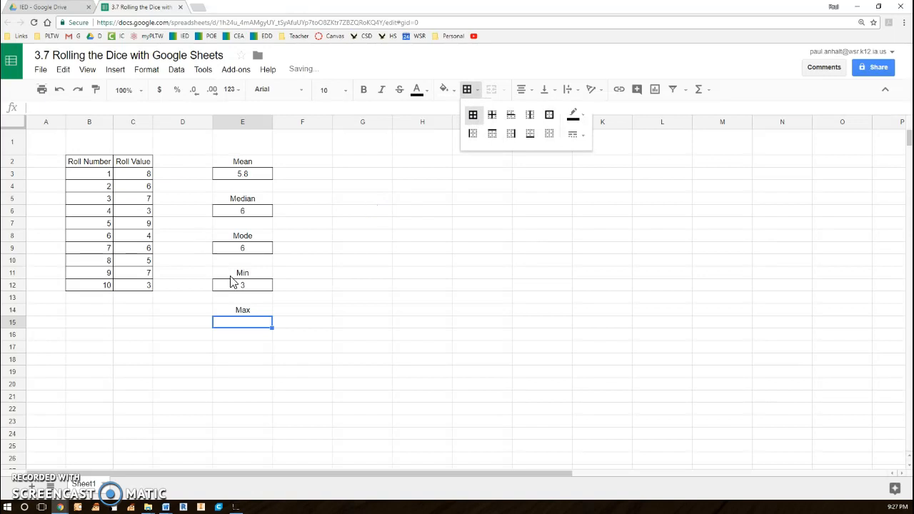
pyautogui.click(243, 321)
# - Calculate the maximum of C3:C12 in cell E15 with the MAX function
pyautogui.write('=ma')
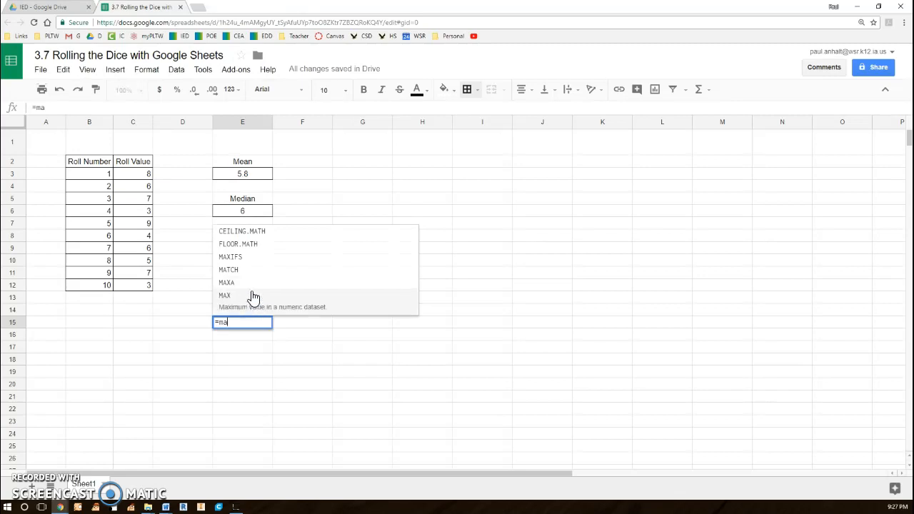
pyautogui.click(256, 310)
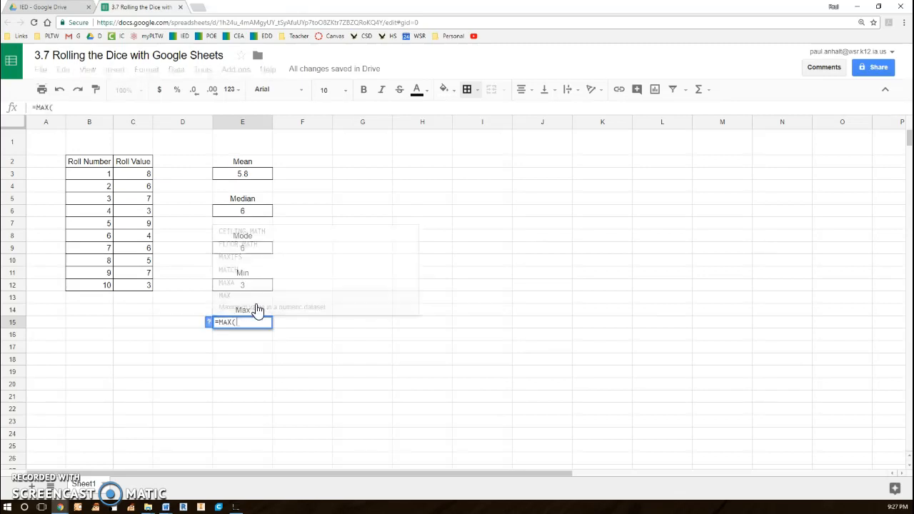
pyautogui.moveTo(140, 178); pyautogui.dragTo(150, 294)
pyautogui.press('Return')
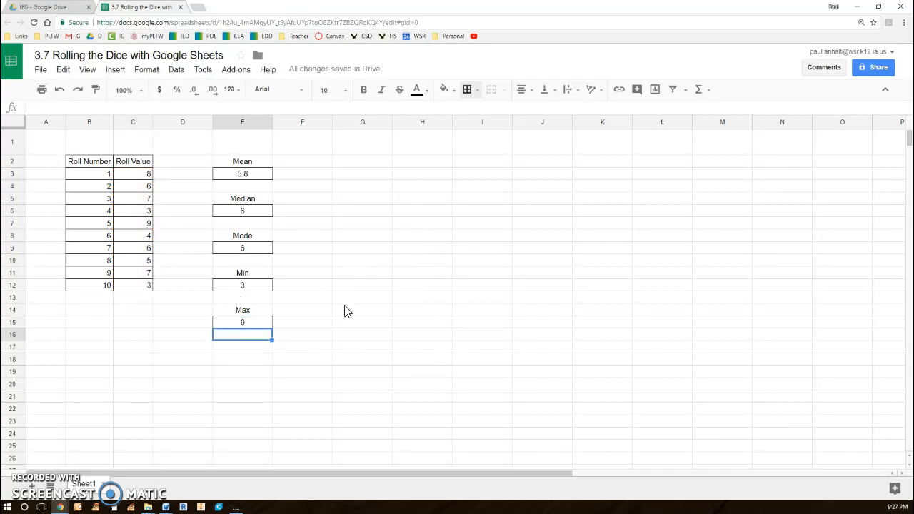
# - Label cell E17 Range and calculate the range in E18 by subtracting the minimum from the maximum with =E15-E12
pyautogui.click(259, 350)
pyautogui.write('Range')
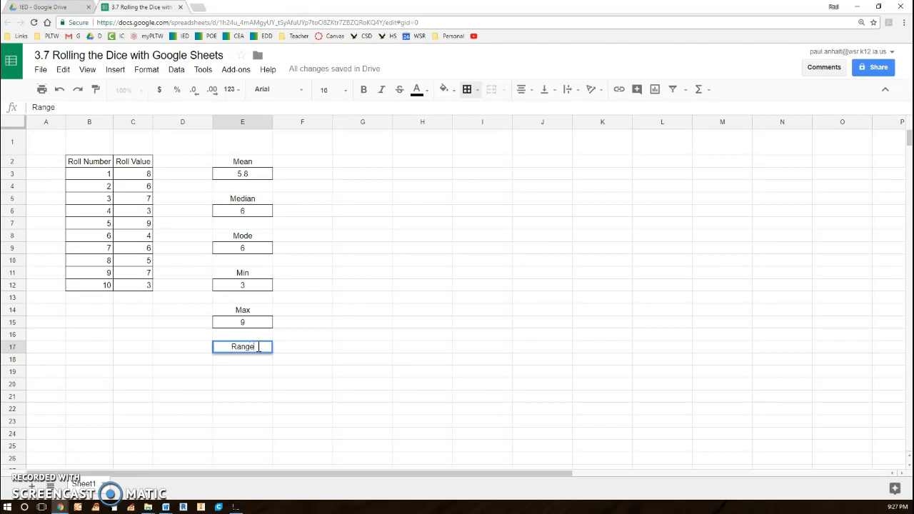
pyautogui.press('Return')
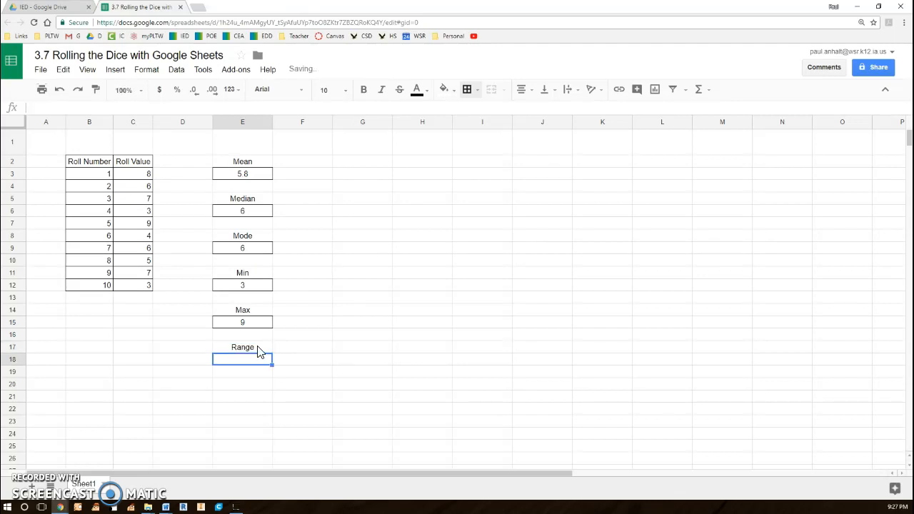
pyautogui.write('=')
pyautogui.click(242, 323)
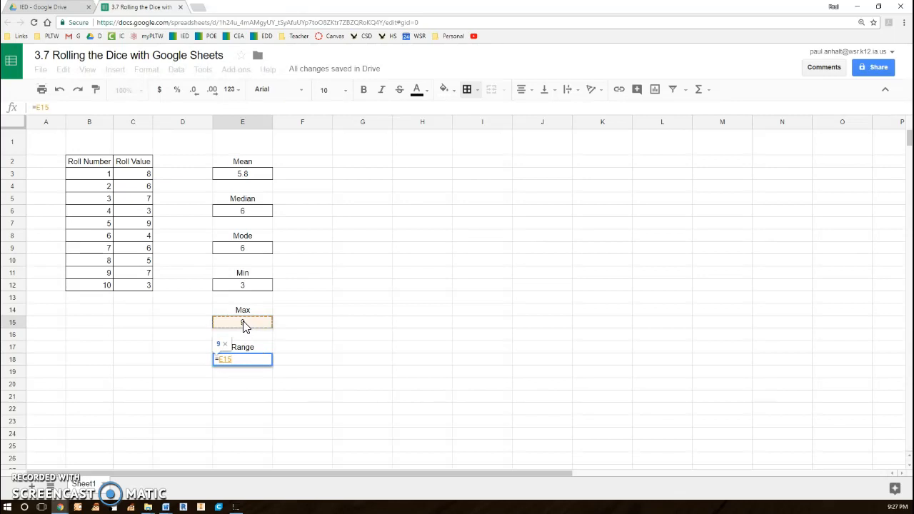
pyautogui.write('-')
pyautogui.click(242, 288)
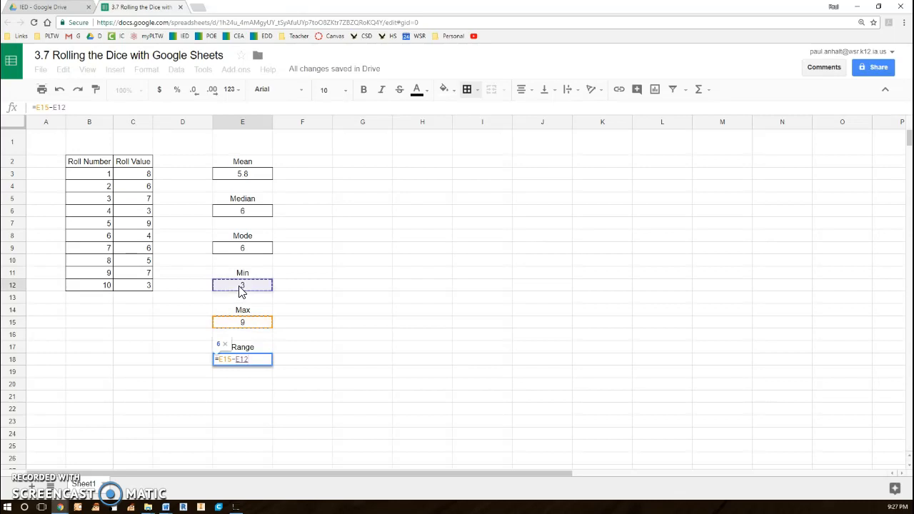
pyautogui.press('Return')
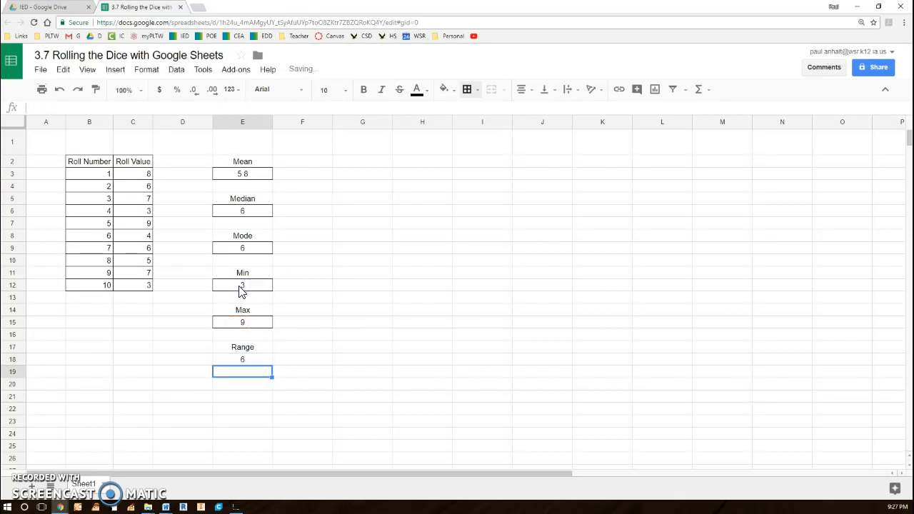
# - Apply all borders to the range result in cell E18
pyautogui.press('Up')
pyautogui.click(468, 91)
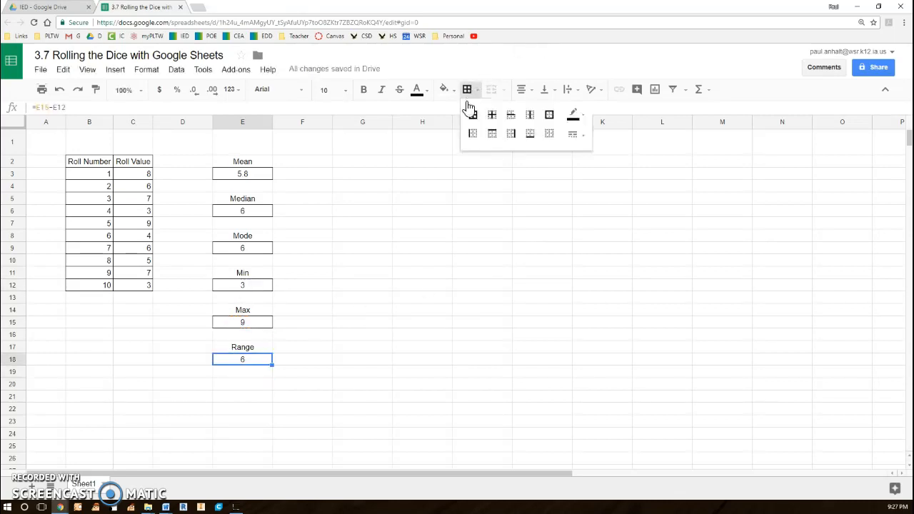
pyautogui.click(473, 115)
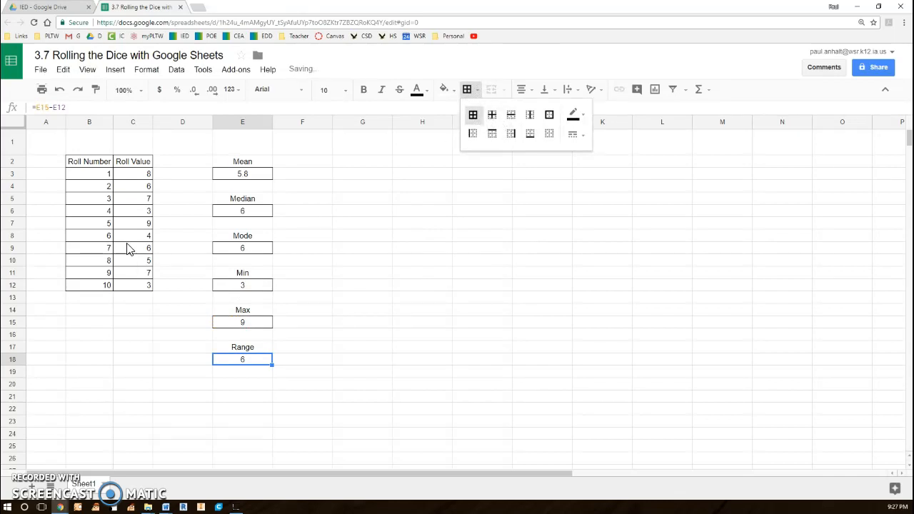
# - Try 99 as the value of roll 1 in C3 to test the statistics formulas, and undo the entry
pyautogui.click(136, 178)
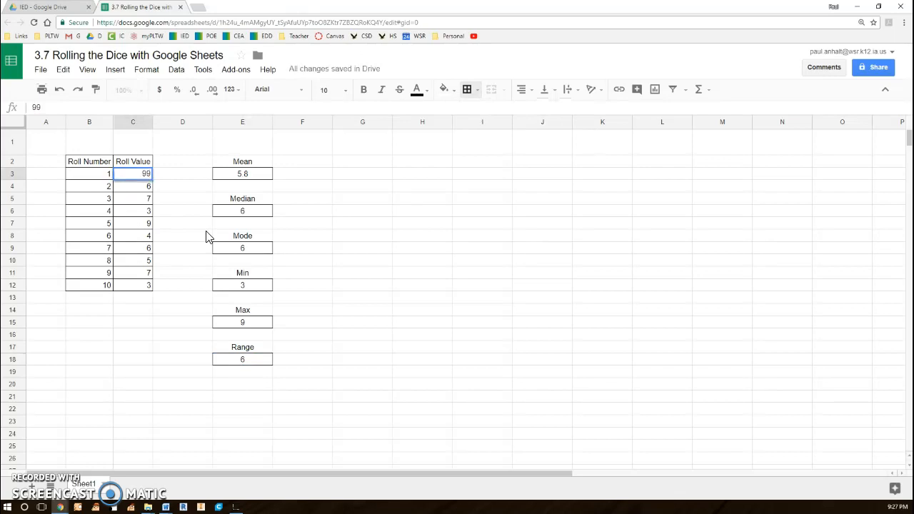
pyautogui.press('Return')
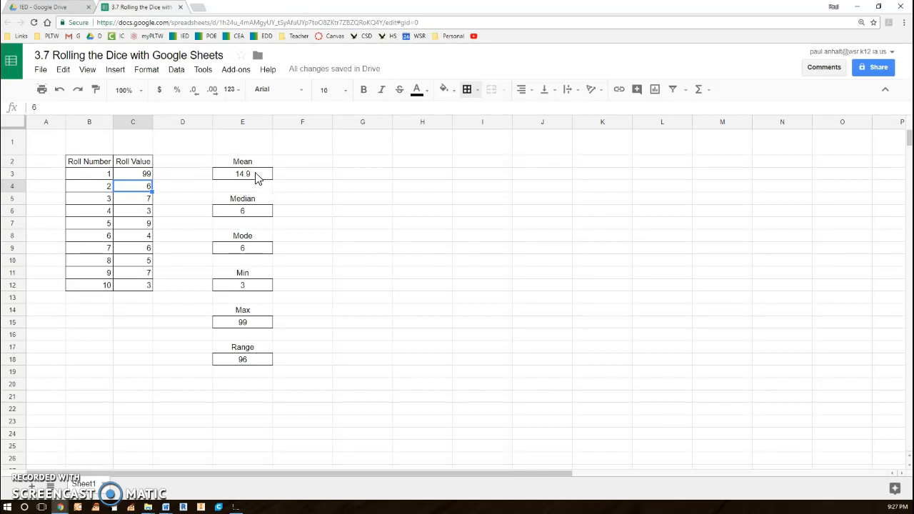
pyautogui.hotkey('ctrl', 'z')
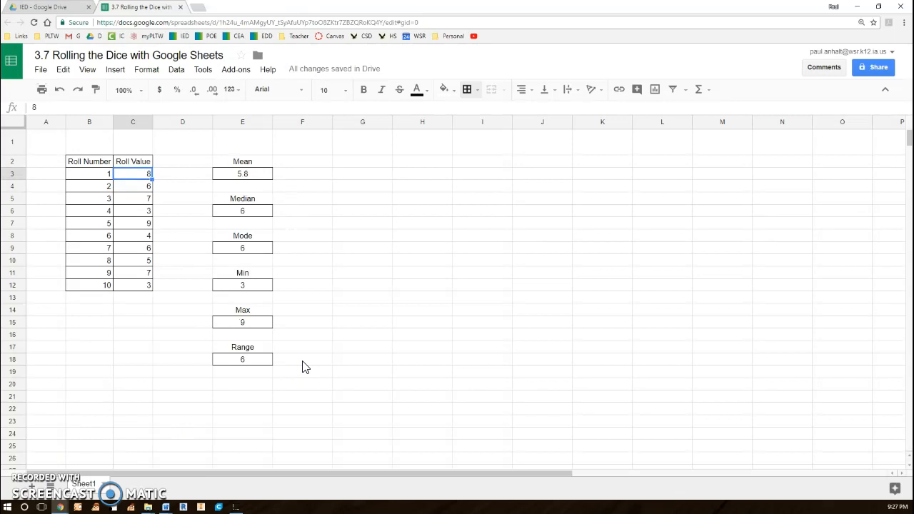
pyautogui.click(386, 162)
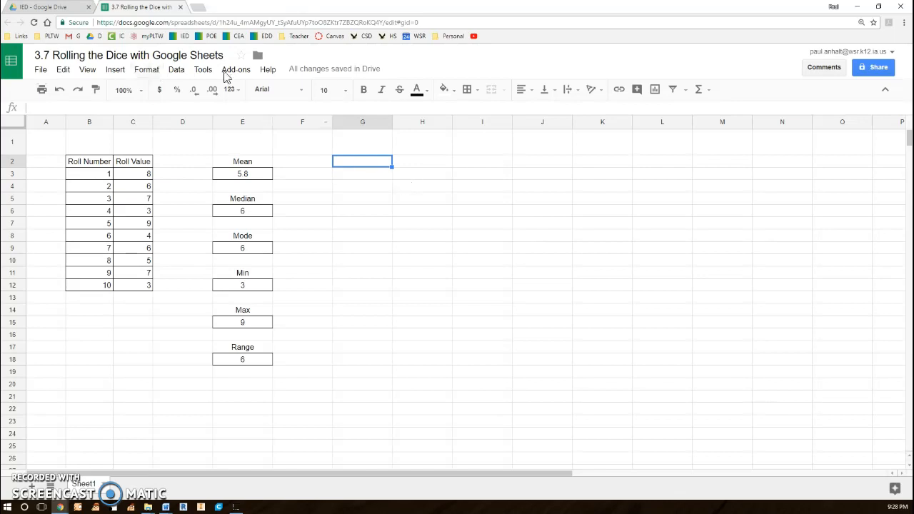
pyautogui.click(124, 75)
pyautogui.click(425, 249)
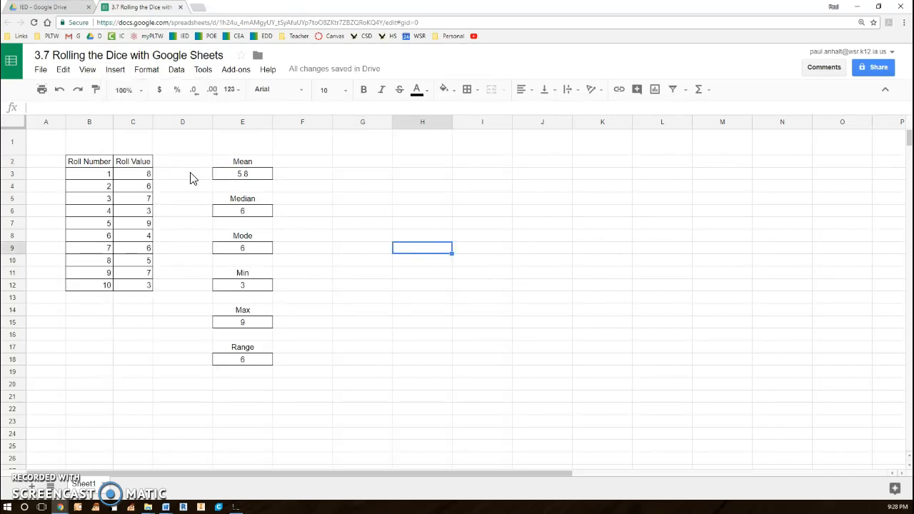
# - Insert a chart of the roll values in C3:C12 and place it beside the statistics, starting near column F
pyautogui.moveTo(122, 177); pyautogui.dragTo(134, 287)
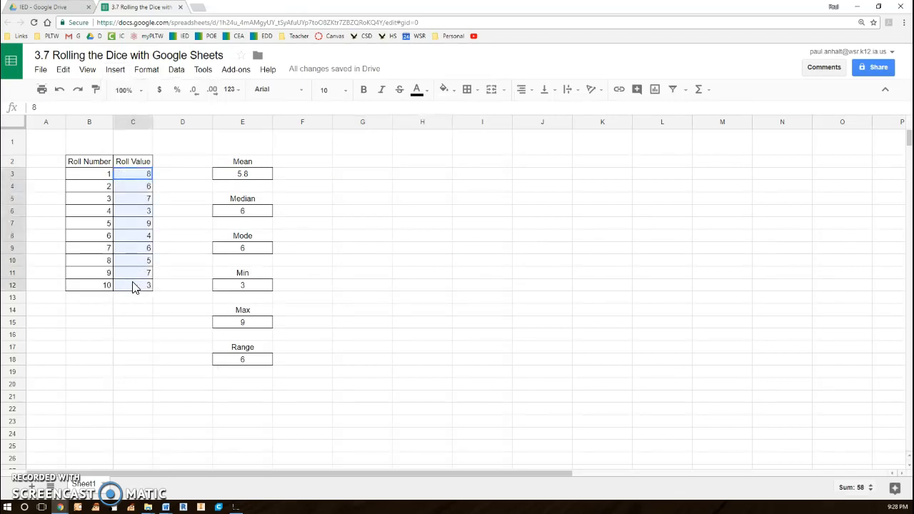
pyautogui.click(114, 74)
pyautogui.click(164, 301)
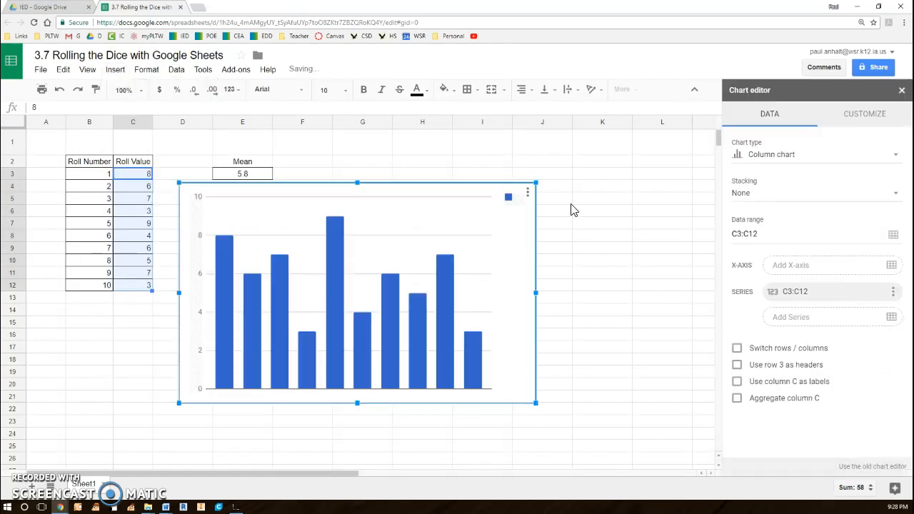
pyautogui.moveTo(465, 192); pyautogui.dragTo(580, 156)
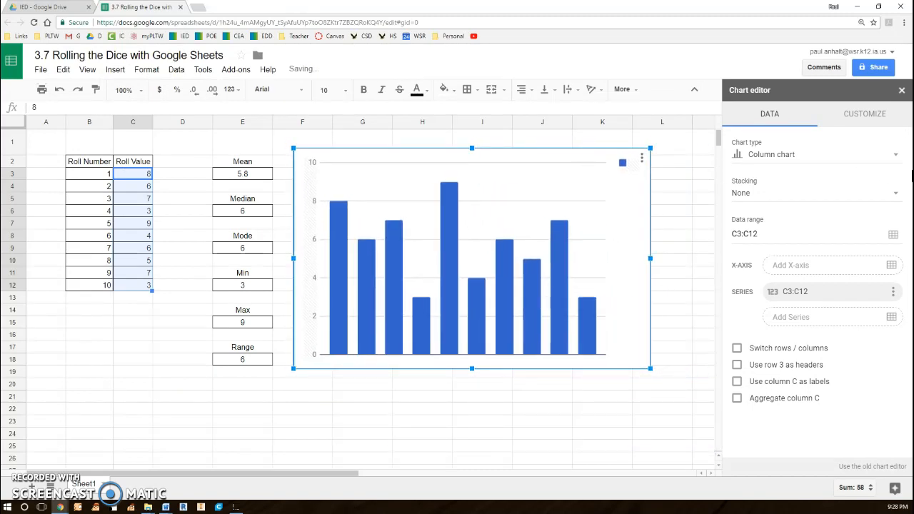
# - Change the chart type to Histogram chart and close the chart editor
pyautogui.click(895, 158)
pyautogui.scroll(-5, 820, 237)
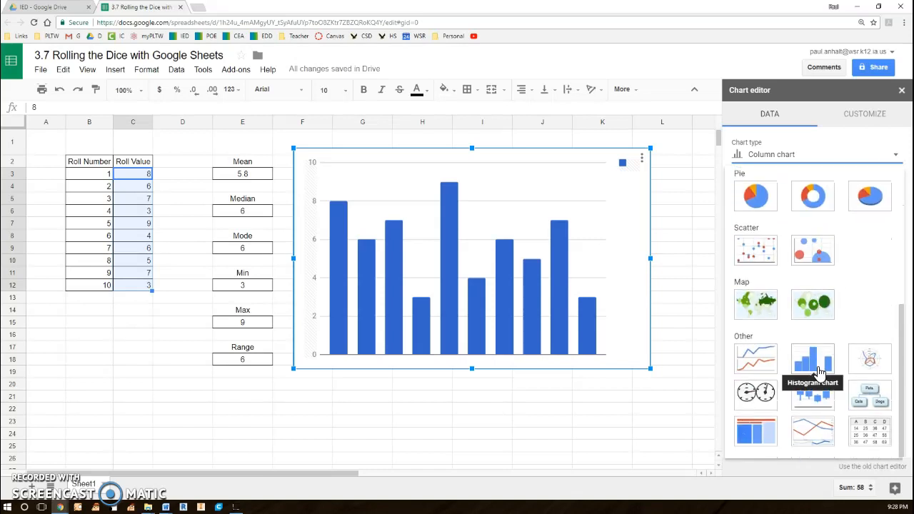
pyautogui.click(812, 361)
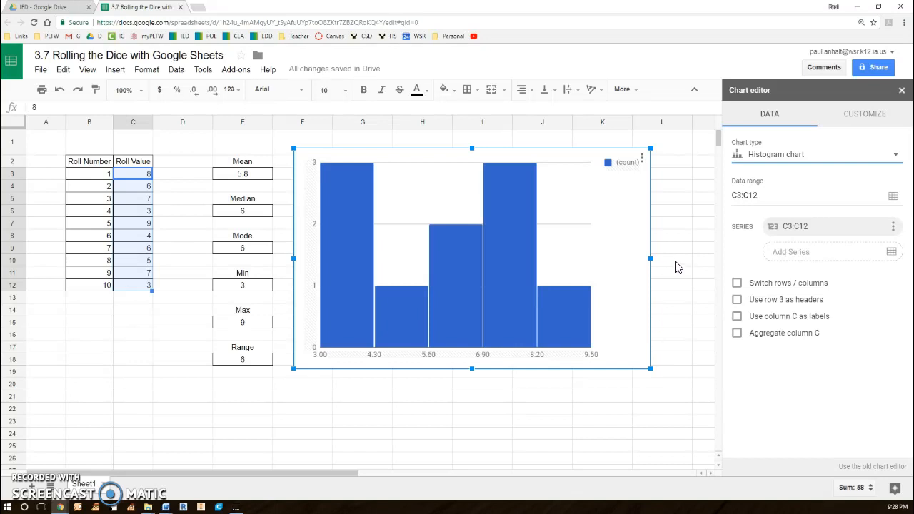
pyautogui.click(900, 90)
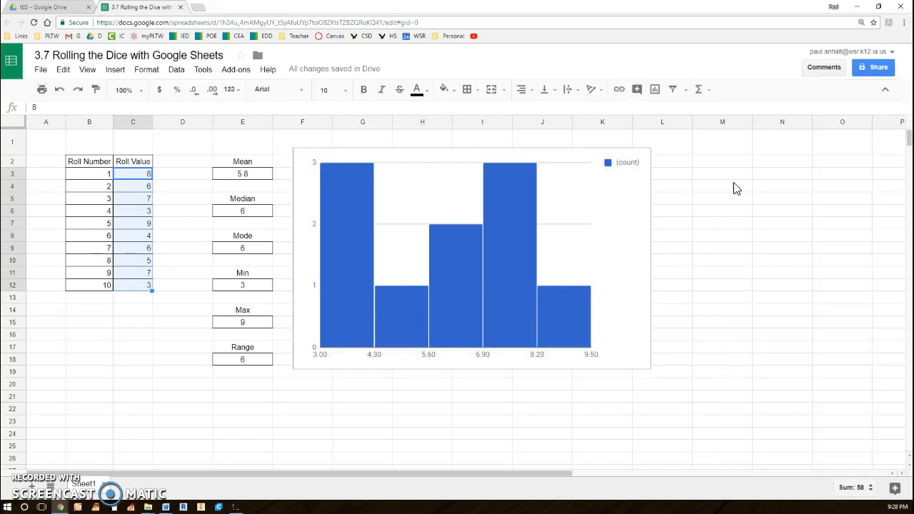
pyautogui.click(699, 215)
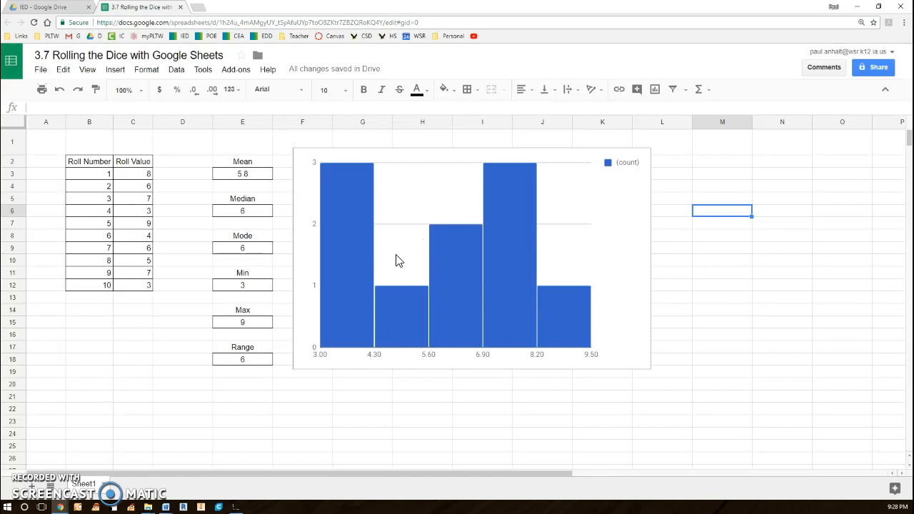
# - Extend the roll table by applying all borders to the empty cells B13:C59
pyautogui.click(103, 300)
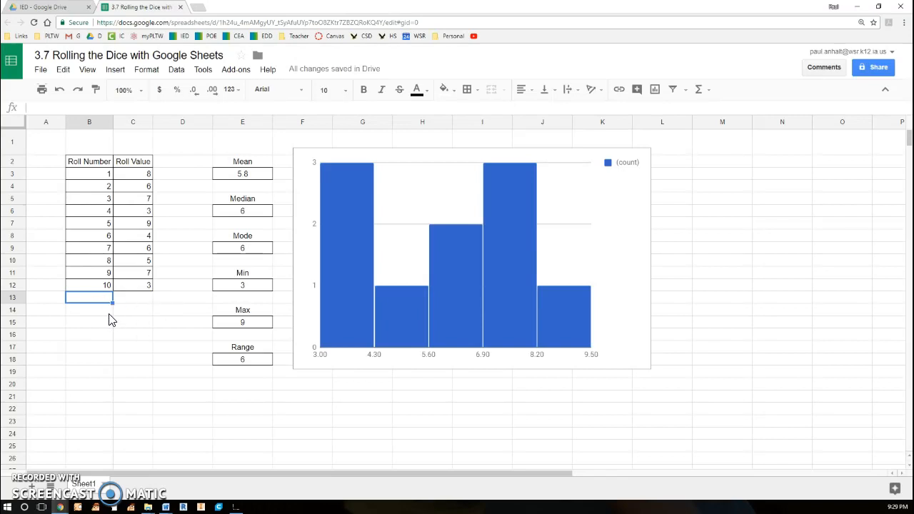
pyautogui.moveTo(100, 302); pyautogui.dragTo(129, 412)
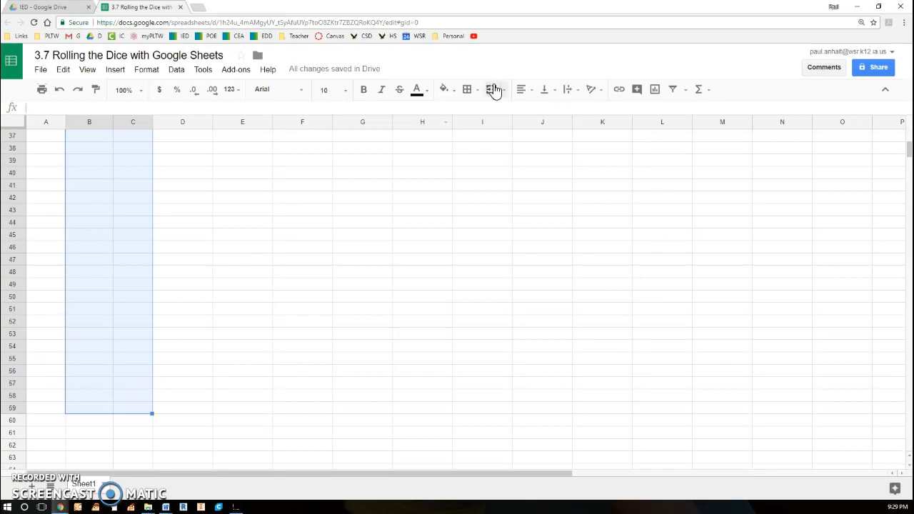
pyautogui.click(467, 89)
pyautogui.click(472, 115)
pyautogui.click(237, 212)
# - Continue the roll numbers from B8:B12 down column B to the end of the bordered rows, and select C13
pyautogui.scroll(12, 237, 212)
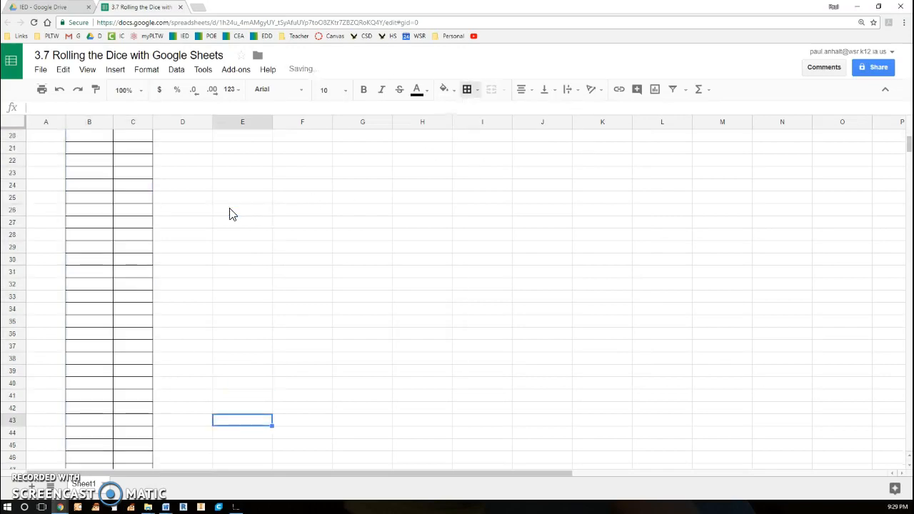
pyautogui.click(104, 239)
pyautogui.moveTo(106, 261); pyautogui.dragTo(108, 285)
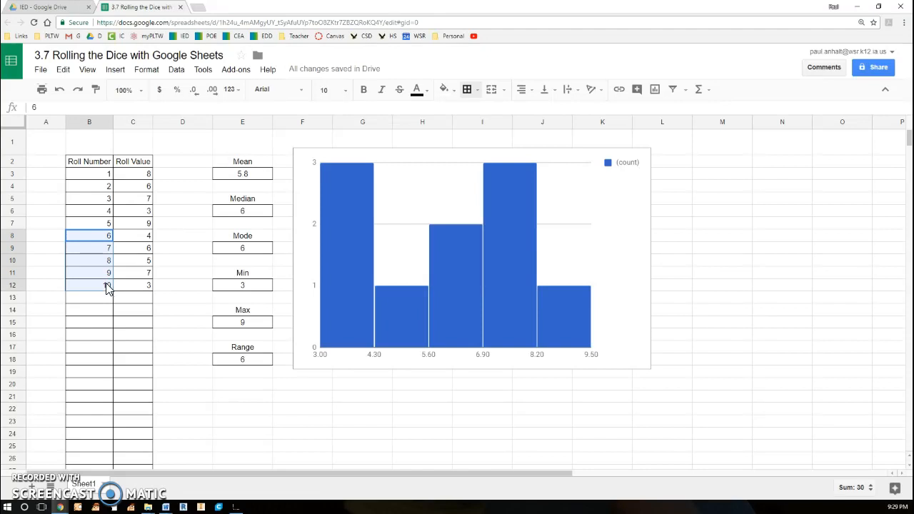
pyautogui.scroll(-5, 95, 447)
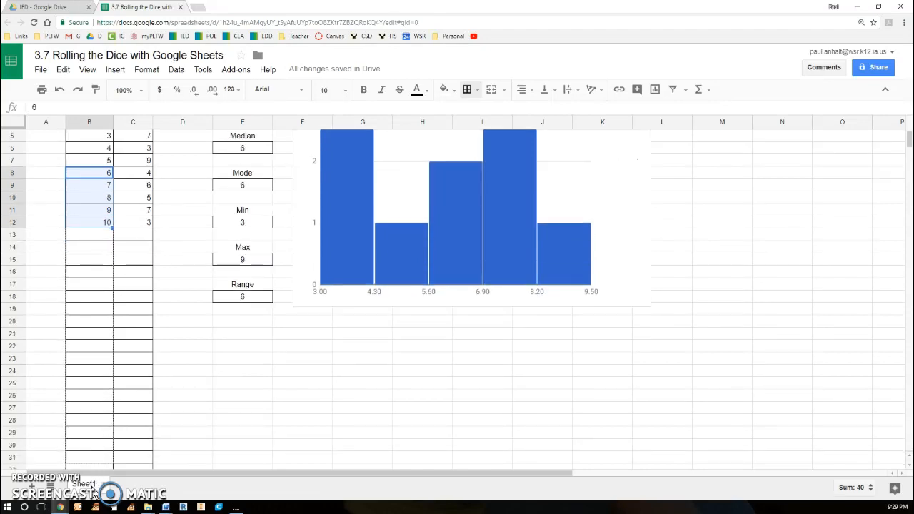
pyautogui.scroll(-2, 98, 465)
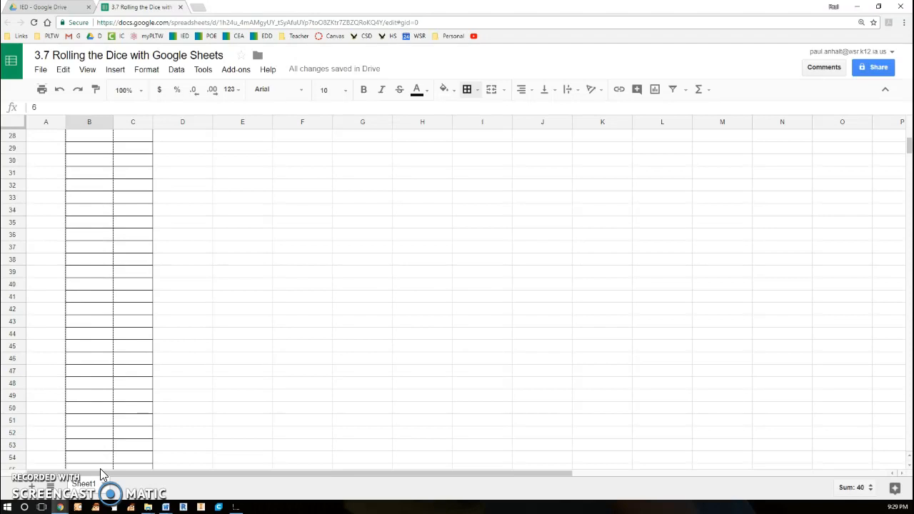
pyautogui.scroll(-3, 107, 461)
pyautogui.moveTo(102, 483); pyautogui.dragTo(117, 380)
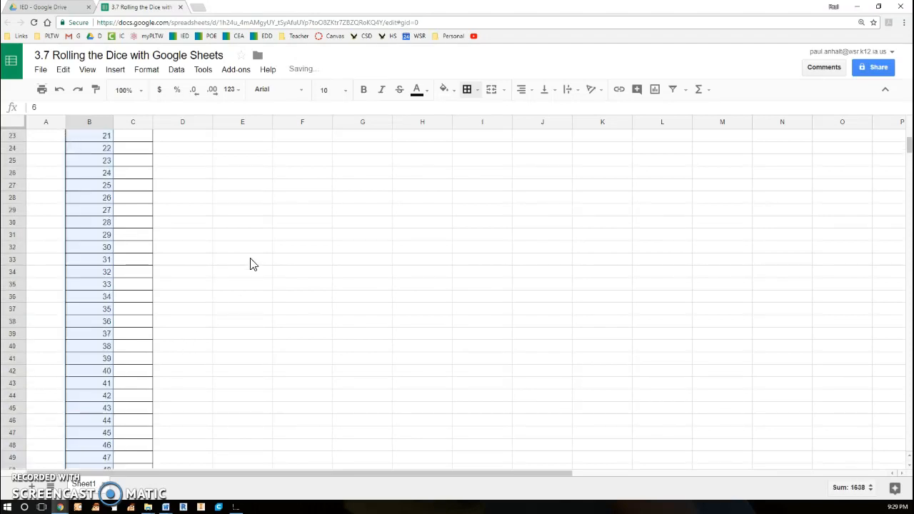
pyautogui.scroll(7, 250, 265)
pyautogui.click(137, 296)
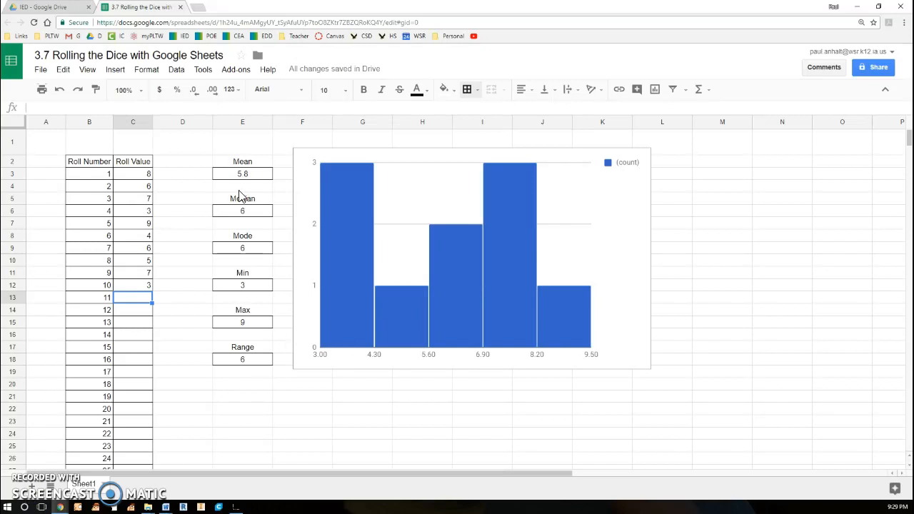
pyautogui.click(256, 177)
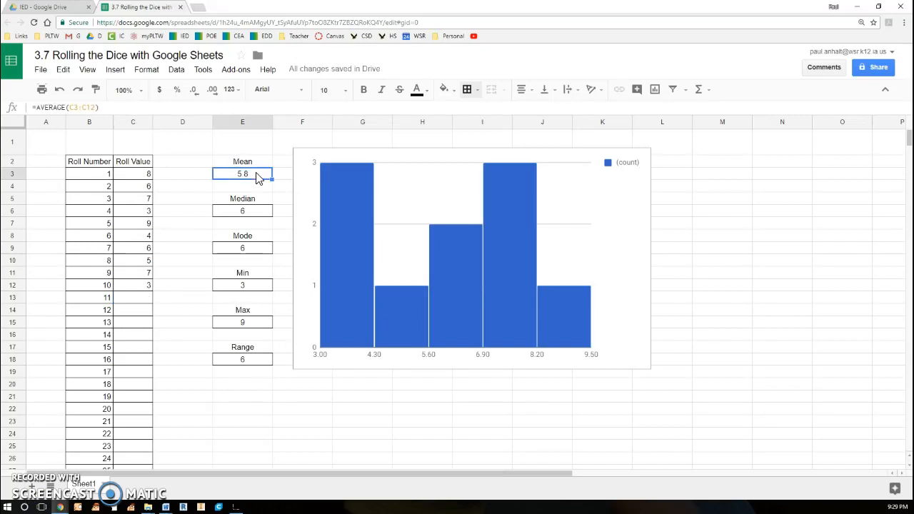
pyautogui.click(96, 106)
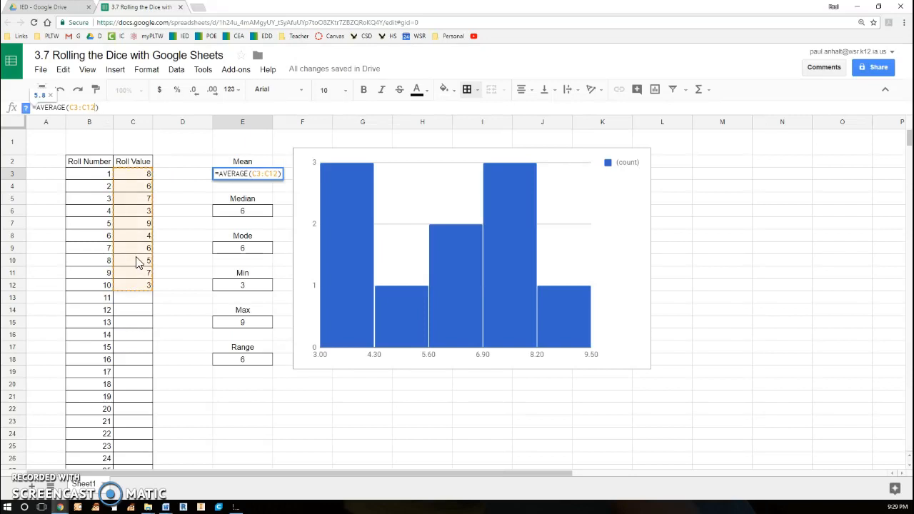
pyautogui.scroll(-3, 136, 264)
pyautogui.scroll(-12, 132, 266)
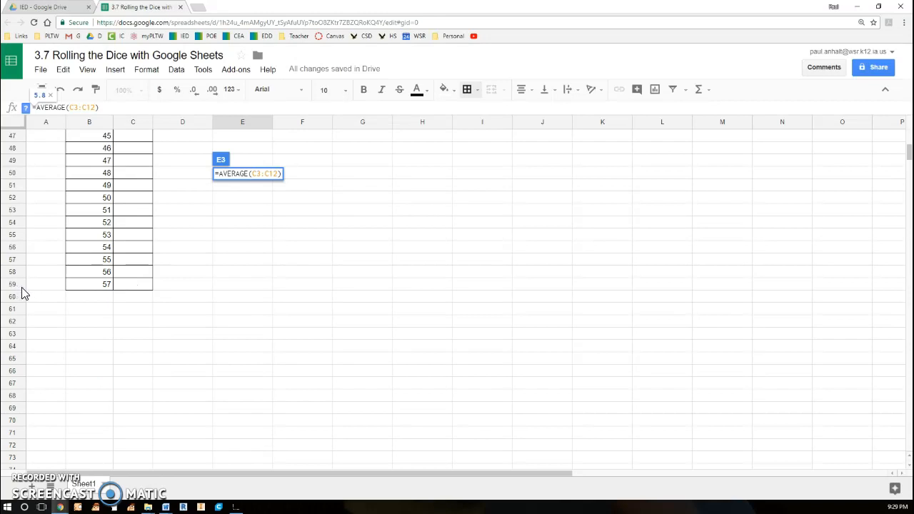
pyautogui.click(130, 288)
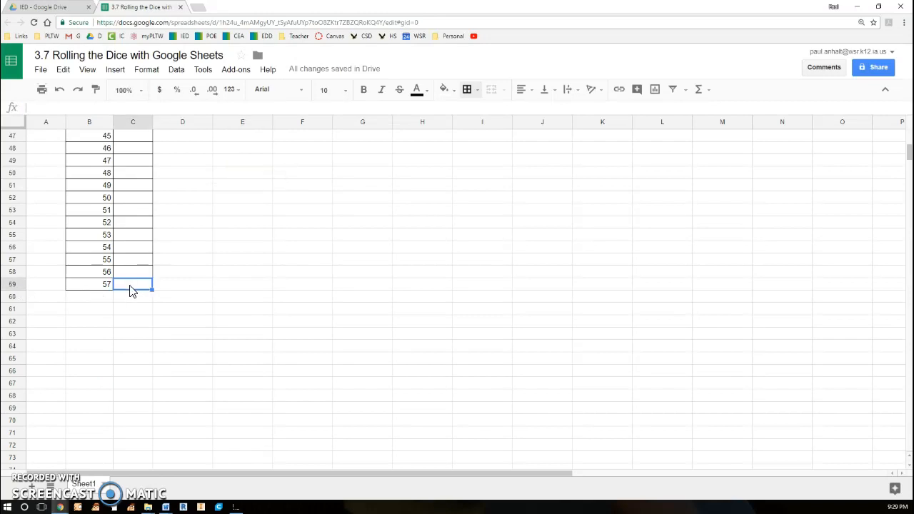
# - Extend the AVERAGE formula of the Mean in E3 to cover the range C3:C59
pyautogui.scroll(15, 200, 269)
pyautogui.click(256, 179)
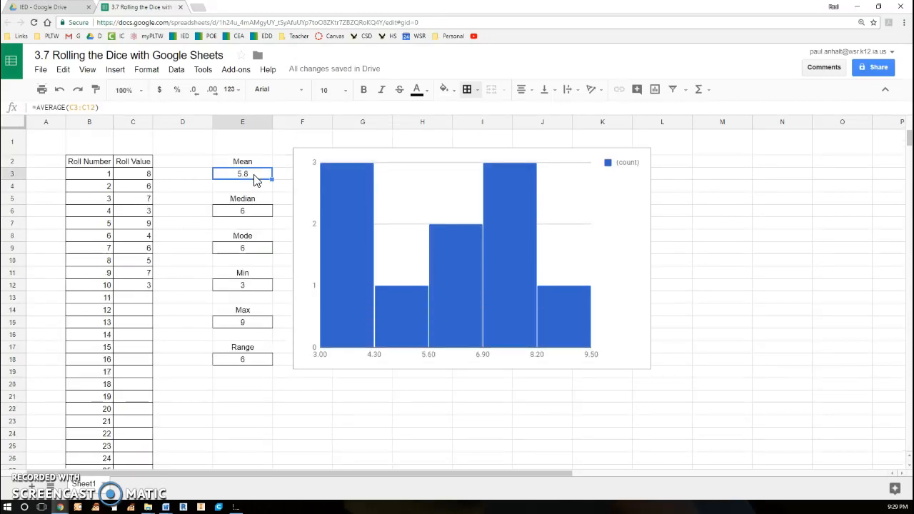
pyautogui.click(94, 108)
pyautogui.press('BackSpace')
pyautogui.press('BackSpace')
pyautogui.write('52')
pyautogui.press('Return')
# - Extend the MEDIAN formula in E6 to cover the range C3:C59
pyautogui.click(255, 214)
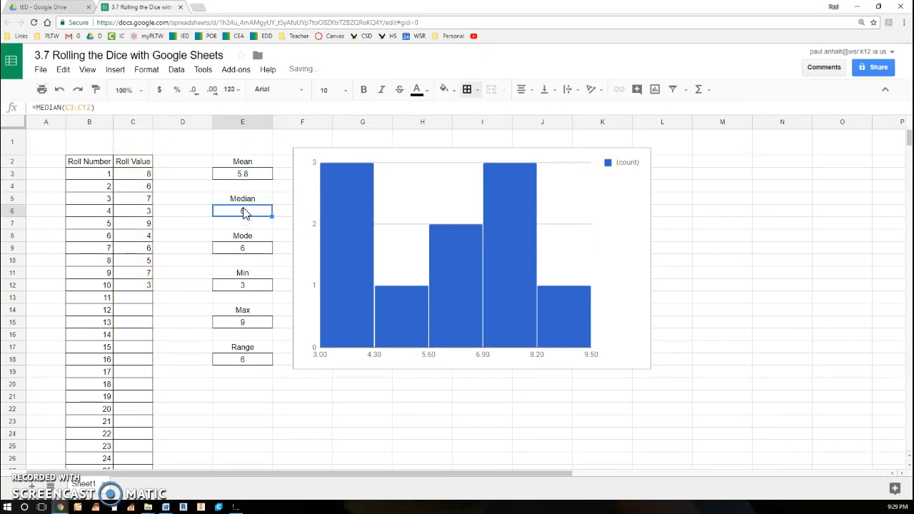
pyautogui.click(91, 108)
pyautogui.press('BackSpace')
pyautogui.press('BackSpace')
pyautogui.write('12')
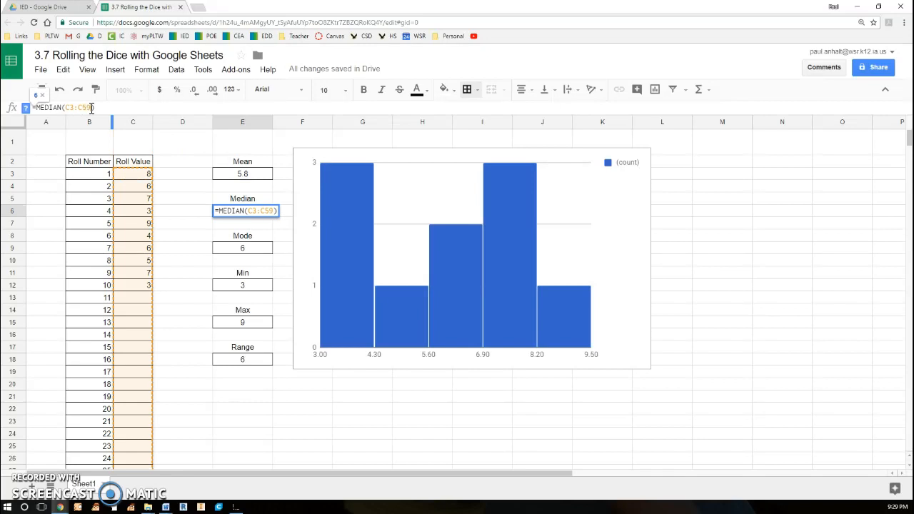
pyautogui.press('Return')
# - Extend the MODE formula in E9 to cover the range C3:C59
pyautogui.click(243, 247)
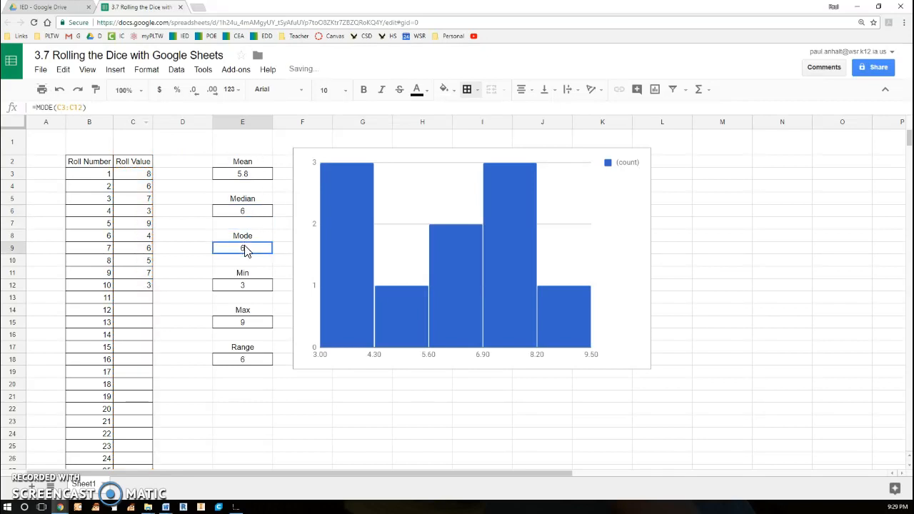
pyautogui.click(84, 107)
pyautogui.press('BackSpace')
pyautogui.press('BackSpace')
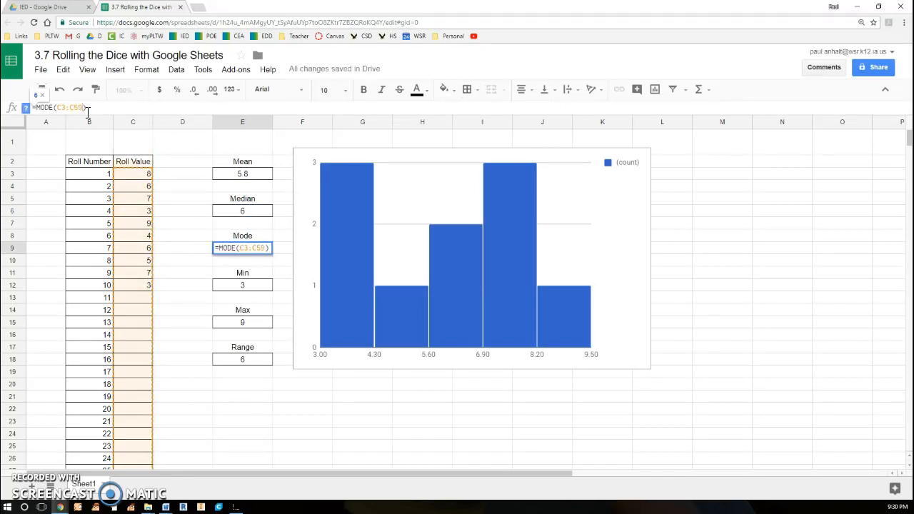
pyautogui.write('12')
pyautogui.press('Return')
# - Extend the Min formula in E12 and the Max formula in E15 to cover the range C3:C59
pyautogui.click(237, 275)
pyautogui.click(230, 289)
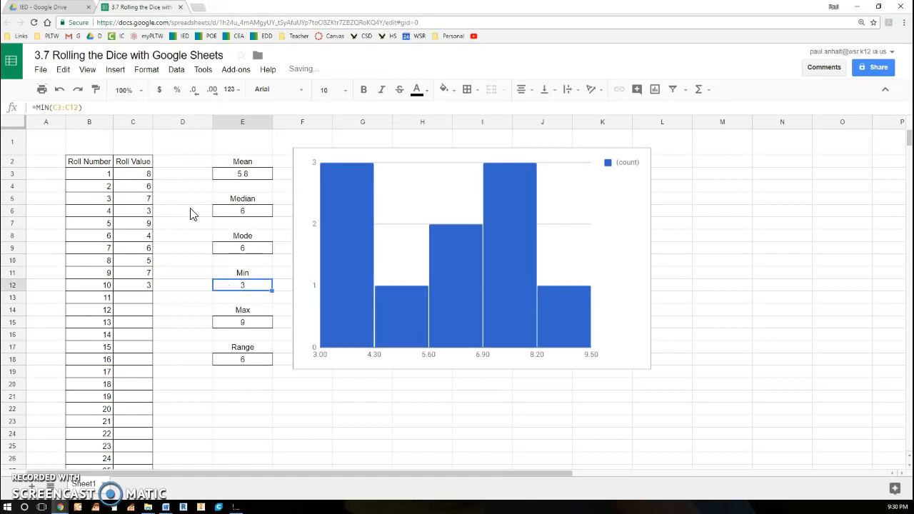
pyautogui.click(81, 108)
pyautogui.press('Return')
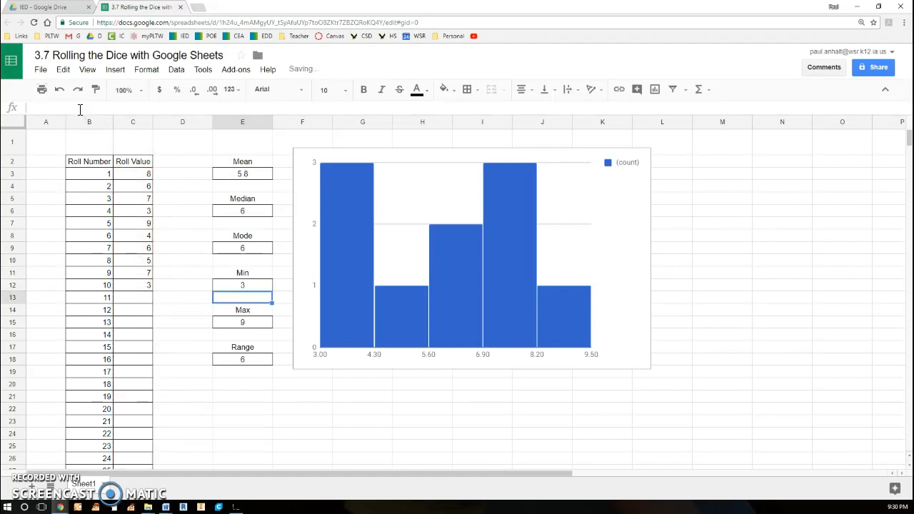
pyautogui.click(235, 325)
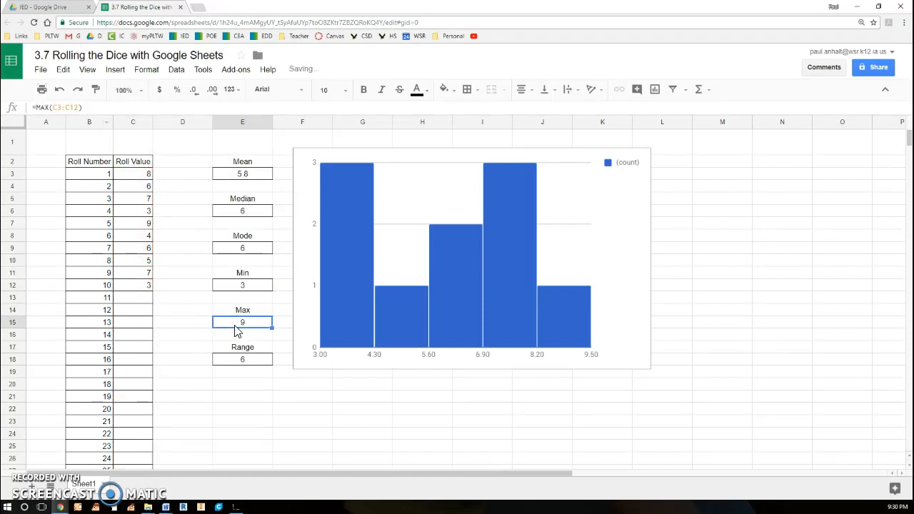
pyautogui.click(77, 108)
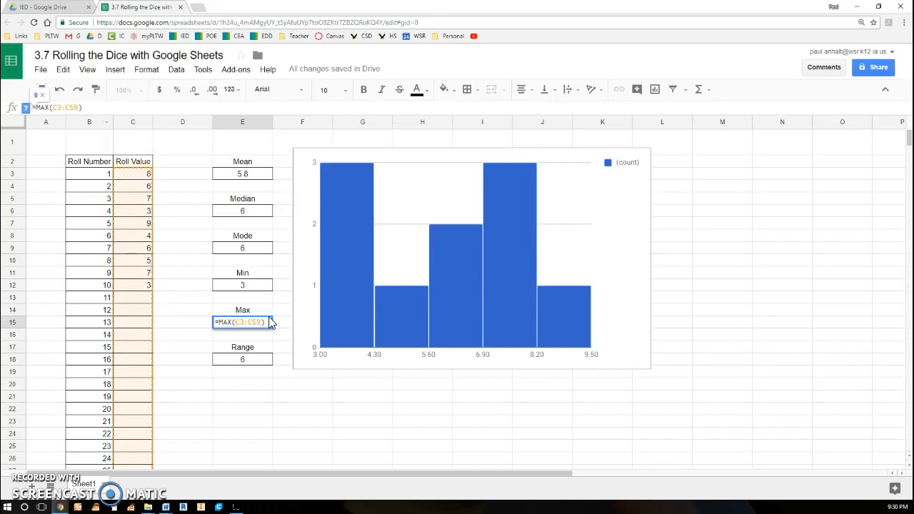
pyautogui.press('Return')
pyautogui.click(249, 359)
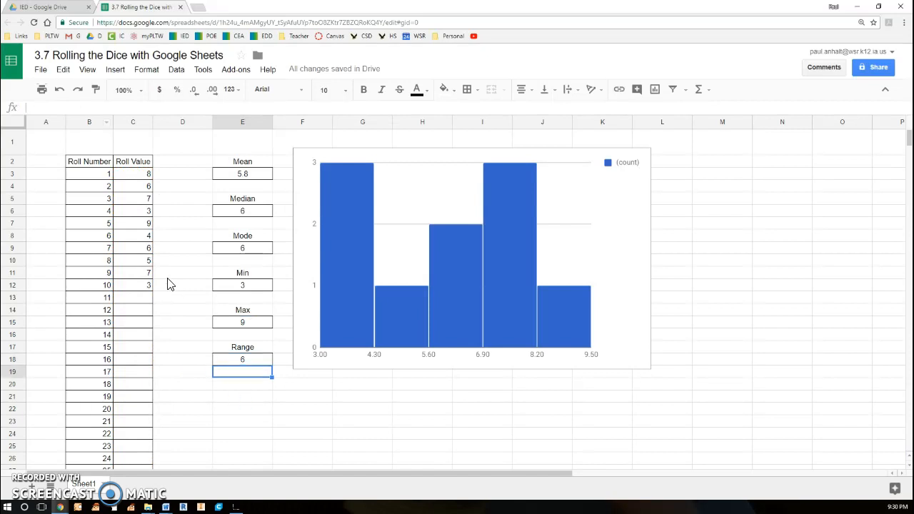
# - Test the extended formulas by entering 54654654 as the roll value in C13, and undo the entry
pyautogui.click(140, 299)
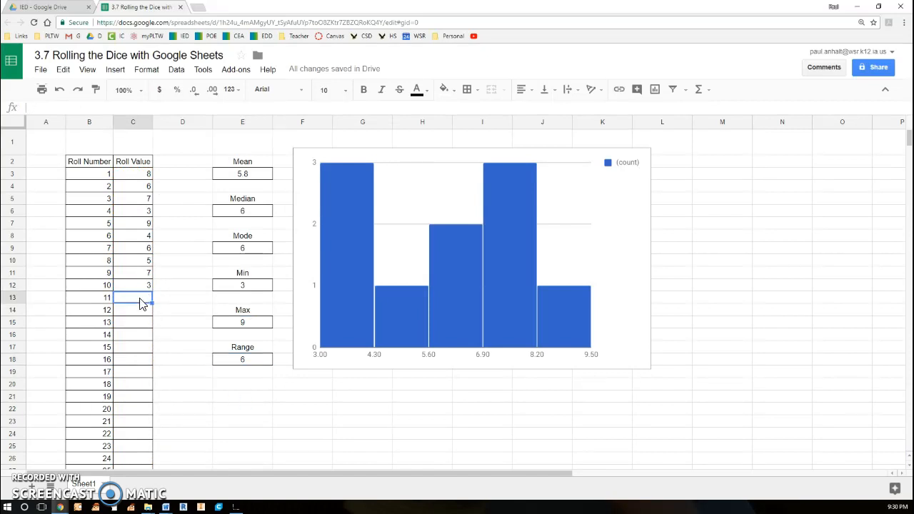
pyautogui.write('54654654')
pyautogui.press('Return')
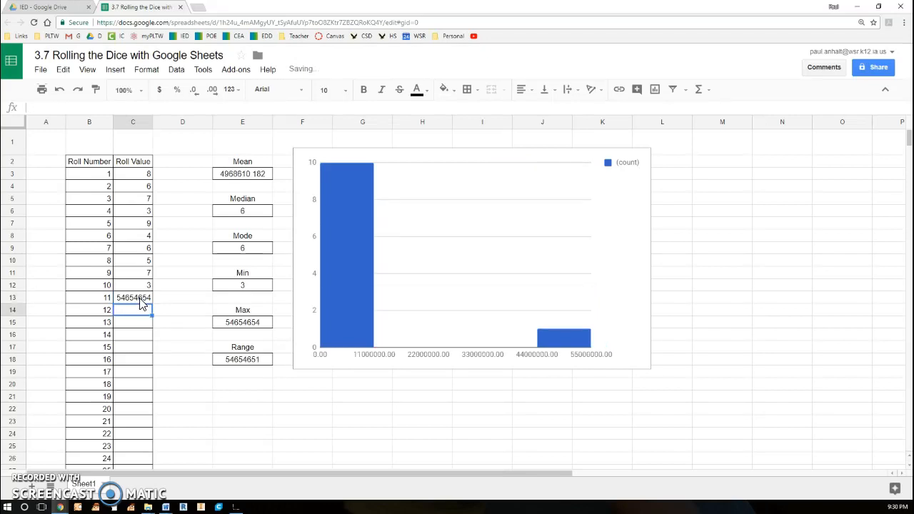
pyautogui.hotkey('ctrl', 'z')
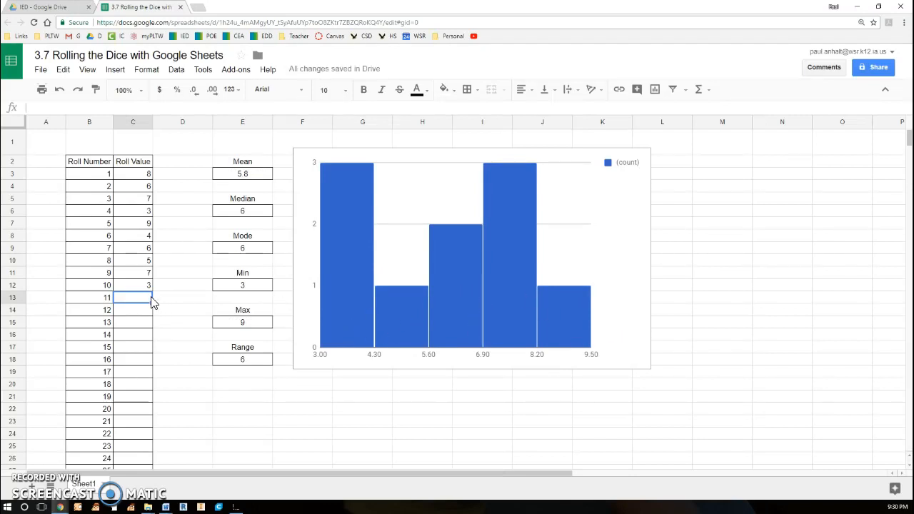
# - Enter the roll values 2, 2, 12, 8 and 7 in C13:C17 for rolls 11 to 15
pyautogui.write('2')
pyautogui.press('Return')
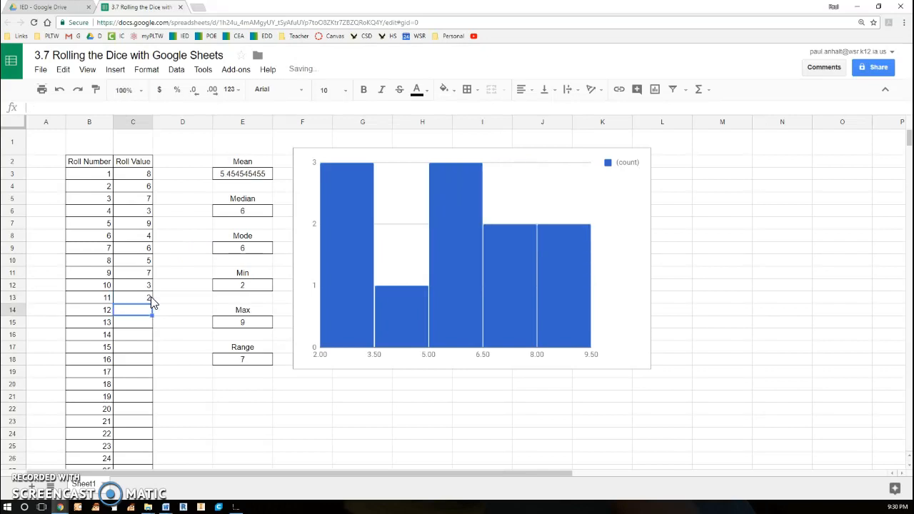
pyautogui.write('2')
pyautogui.press('Return')
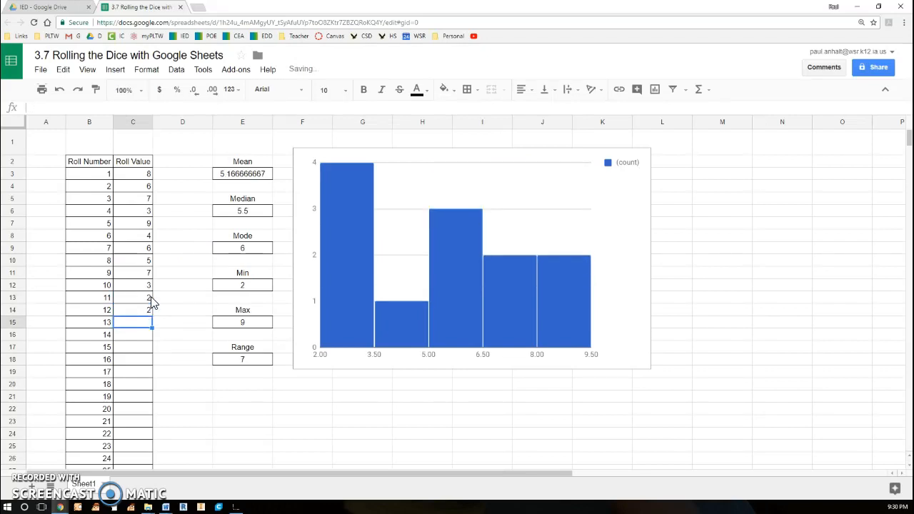
pyautogui.write('12')
pyautogui.press('Return')
pyautogui.write('8')
pyautogui.press('Return')
pyautogui.write('7')
pyautogui.press('Return')
# - Enter the roll values 6, 8, 12 and 10 in C18:C21 for rolls 16 to 19
pyautogui.write('6')
pyautogui.press('Return')
pyautogui.write('8')
pyautogui.press('Return')
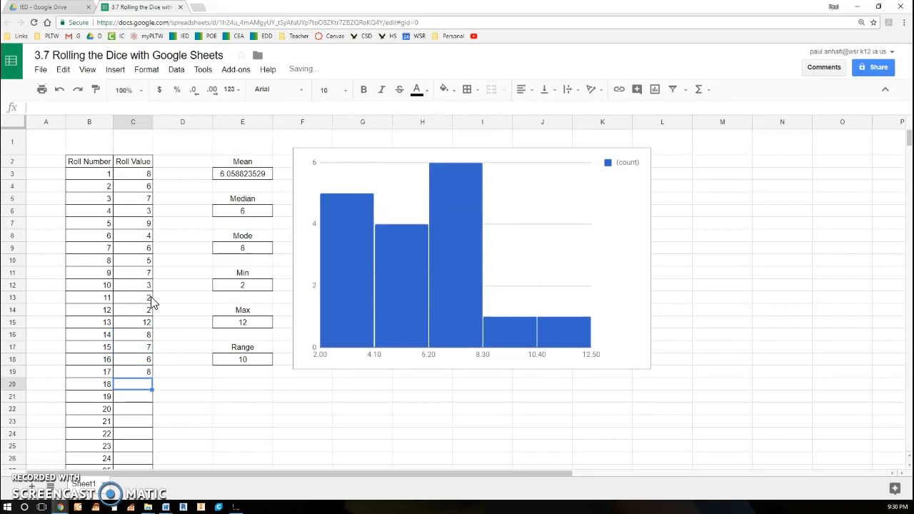
pyautogui.write('12')
pyautogui.press('Return')
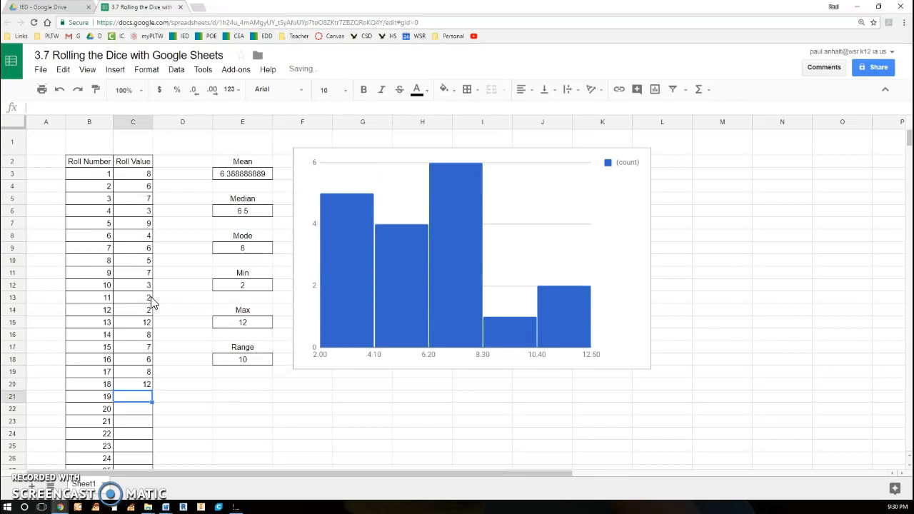
pyautogui.write('10')
pyautogui.press('Return')
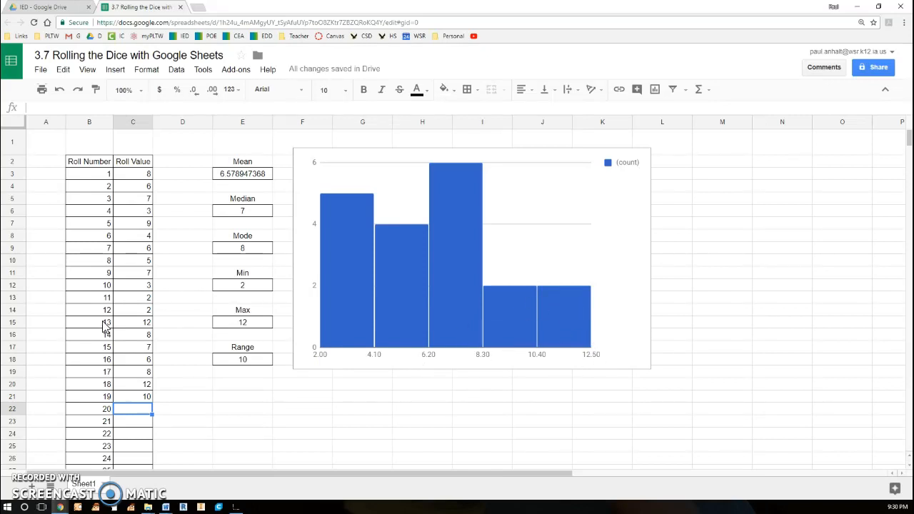
# - Enter the roll values 8, 9, 10, 11, 8 and 9 in C22:C27 for rolls 20 to 25
pyautogui.write('8')
pyautogui.press('Return')
pyautogui.write('9')
pyautogui.press('Return')
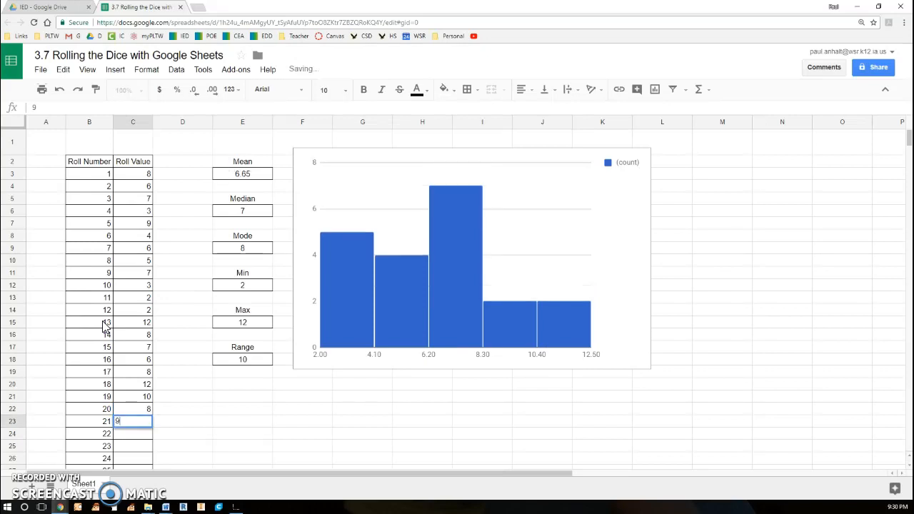
pyautogui.write('10')
pyautogui.press('Return')
pyautogui.write('11')
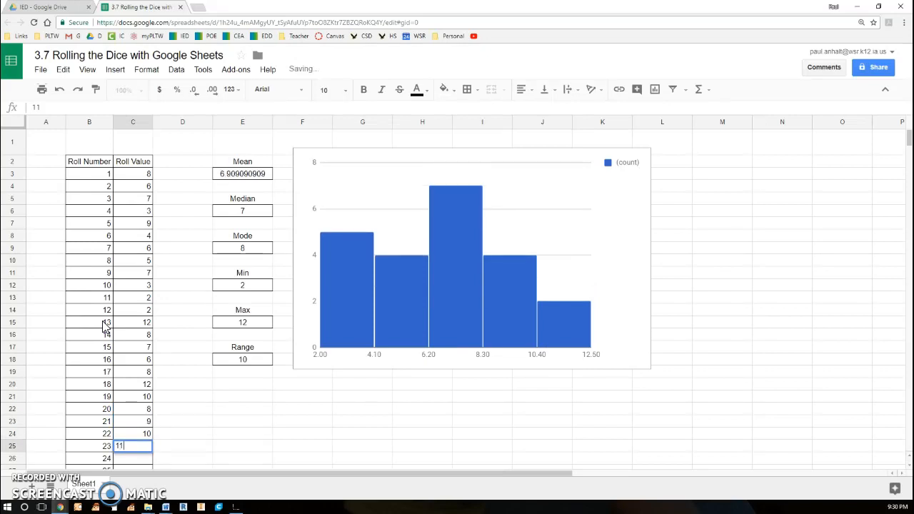
pyautogui.press('Return')
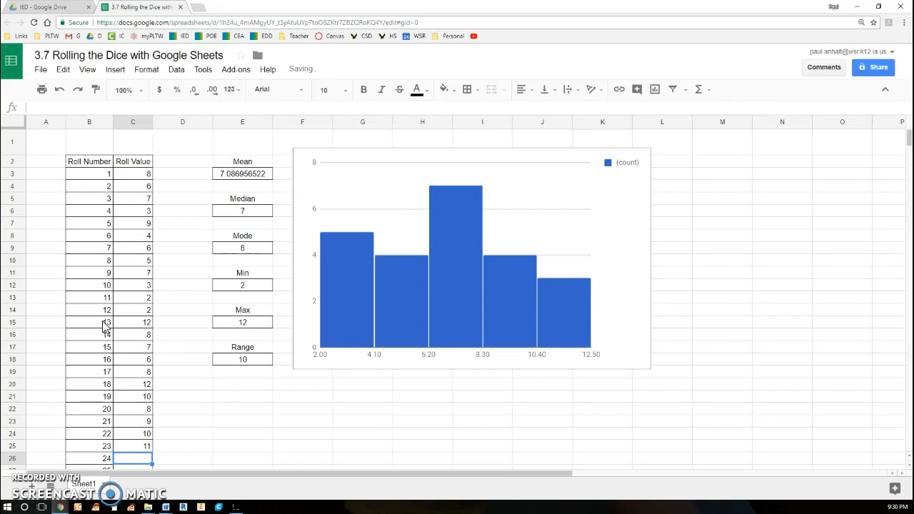
pyautogui.write('8')
pyautogui.press('Return')
pyautogui.write('9')
pyautogui.press('Return')
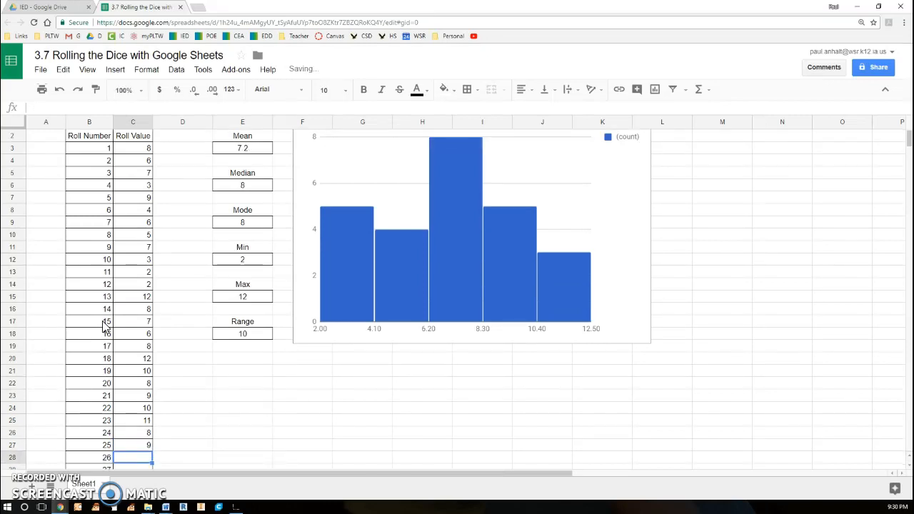
# - Enter the roll values 9, 10, 5 and 5 in C28:C31 for rolls 26 to 29, and check the histogram
pyautogui.write('9')
pyautogui.press('Return')
pyautogui.write('10')
pyautogui.press('Return')
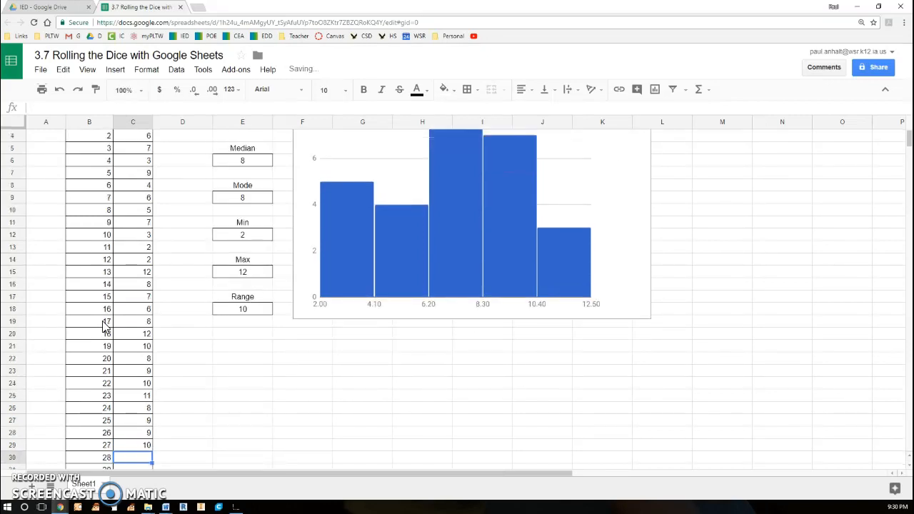
pyautogui.write('5')
pyautogui.press('Return')
pyautogui.write('5')
pyautogui.press('Return')
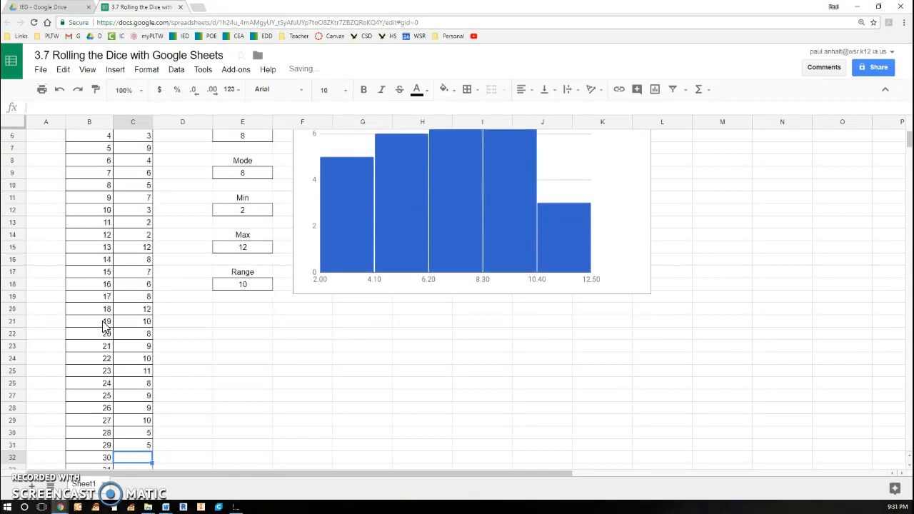
pyautogui.scroll(3, 394, 350)
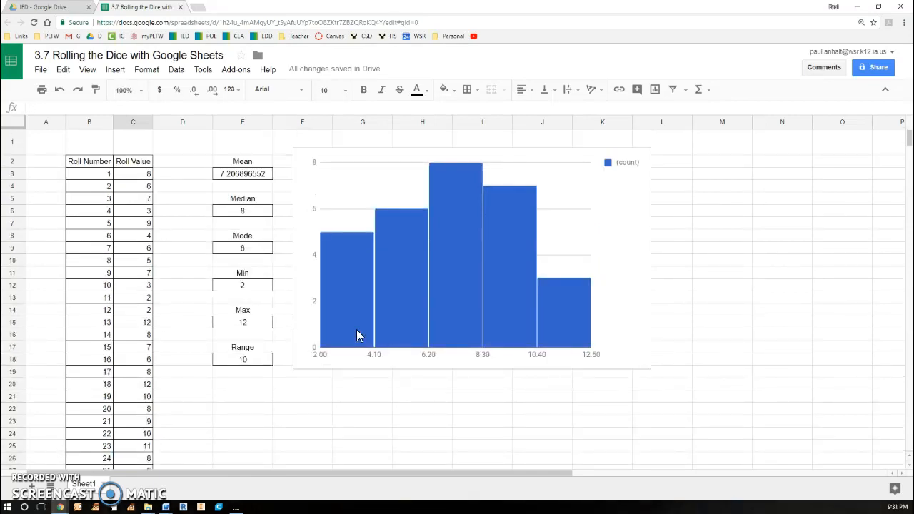
# - Enter the roll values 12 and 11 in C32:C33 for rolls 30 and 31, and check the histogram
pyautogui.write('12')
pyautogui.press('Return')
pyautogui.write('1')
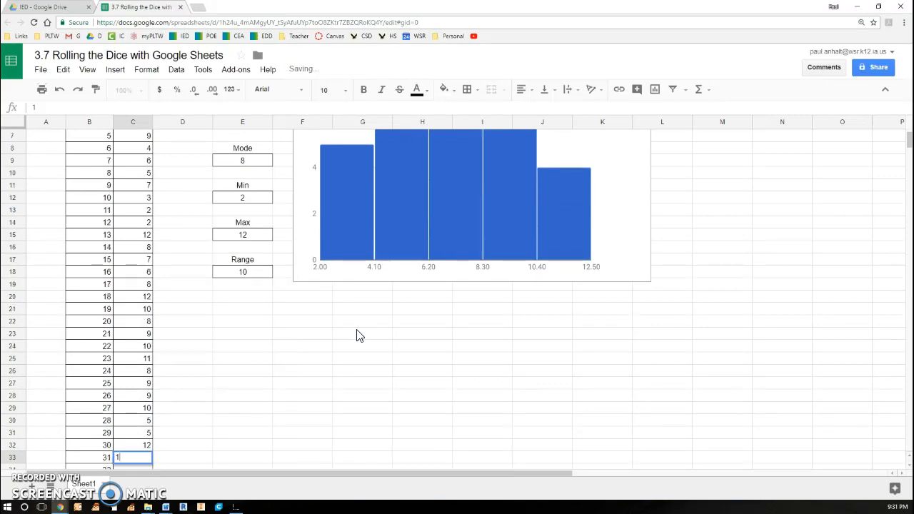
pyautogui.write('1')
pyautogui.press('Return')
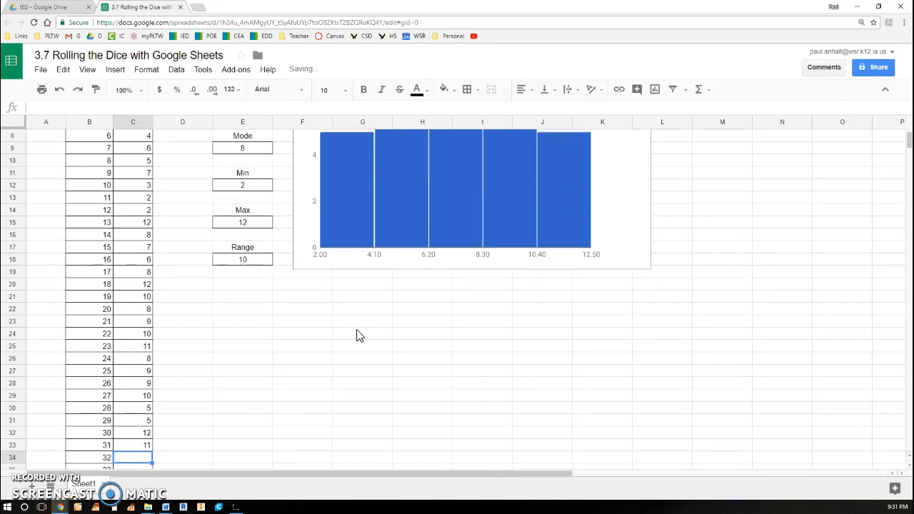
pyautogui.scroll(3, 319, 314)
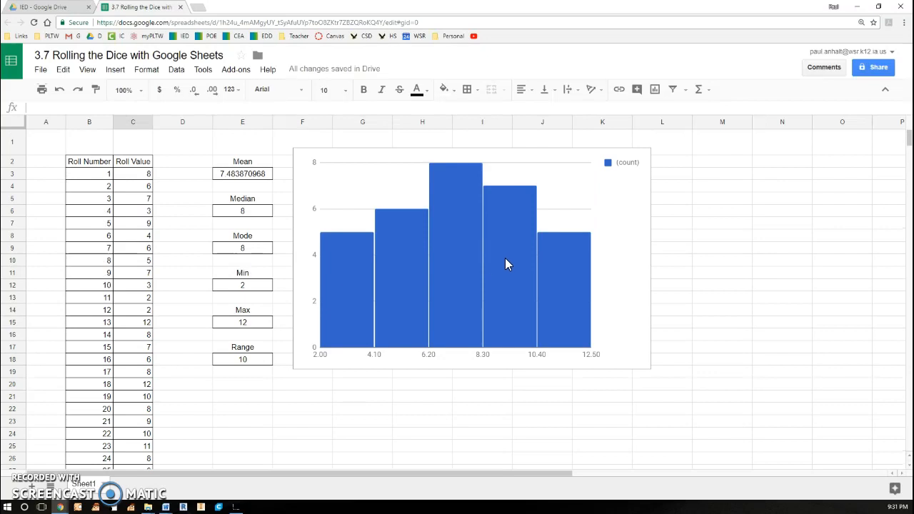
# - Enter the roll value 5 in C34 and 7 in each of C35:C38, and check the histogram
pyautogui.scroll(-2, 133, 409)
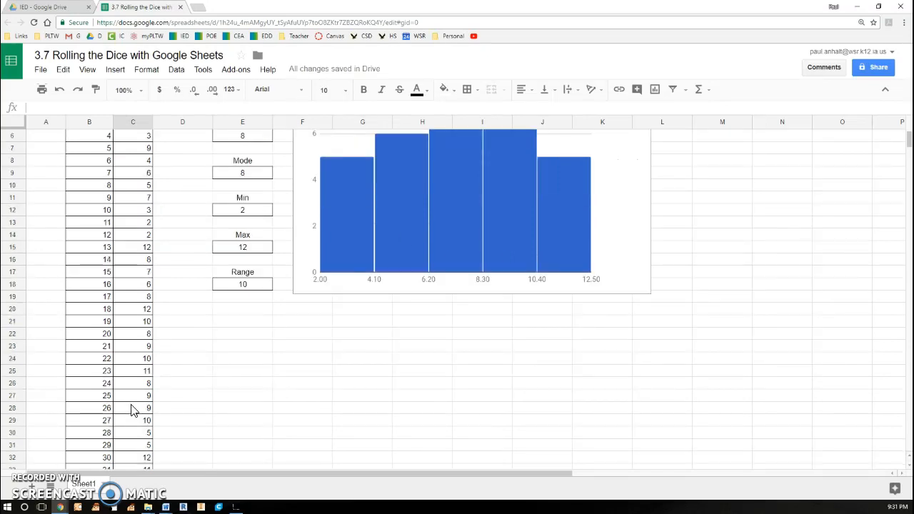
pyautogui.scroll(-1, 136, 421)
pyautogui.write('5')
pyautogui.press('Return')
pyautogui.scroll(-1, 126, 414)
pyautogui.write('7')
pyautogui.press('Return')
pyautogui.write('7')
pyautogui.press('Return')
pyautogui.write('7')
pyautogui.press('Return')
pyautogui.write('7')
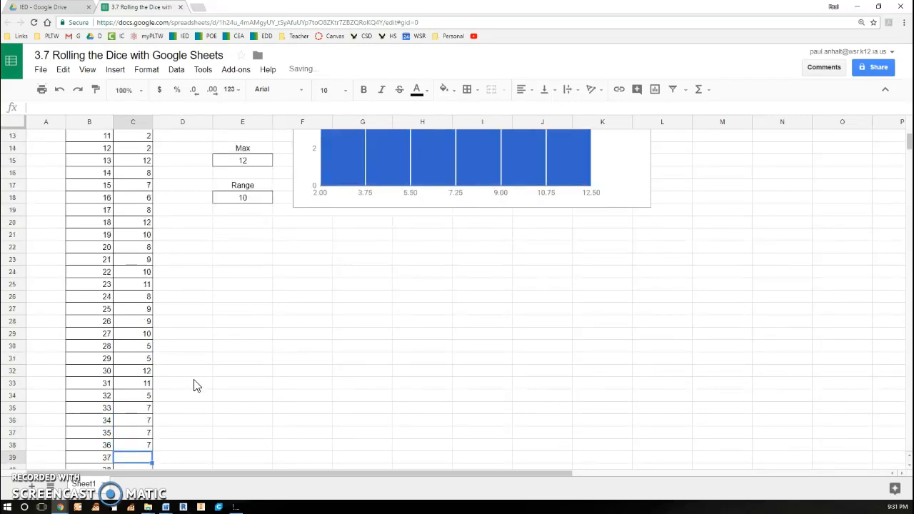
pyautogui.scroll(4, 411, 333)
pyautogui.scroll(-2, 409, 327)
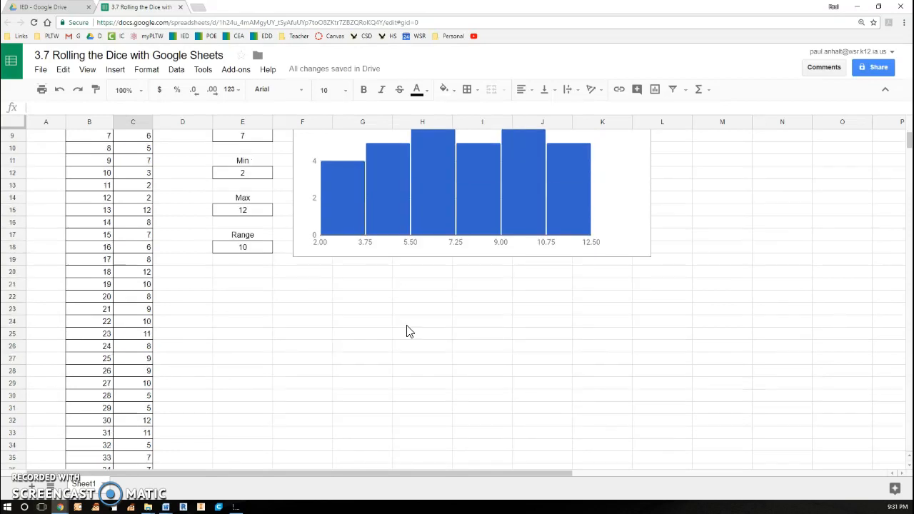
# - Examine the histogram and the statistics in column E for the rolls entered so far
pyautogui.scroll(2, 438, 280)
pyautogui.scroll(-4, 376, 307)
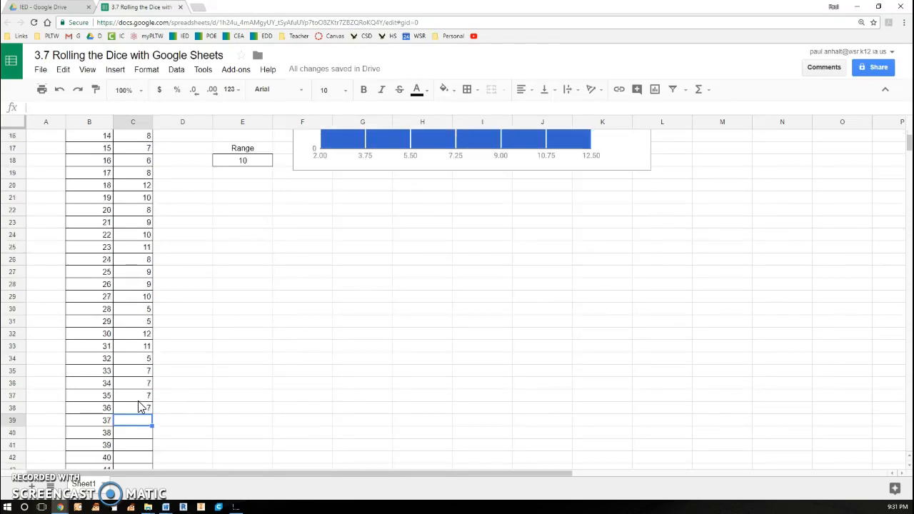
pyautogui.scroll(5, 139, 386)
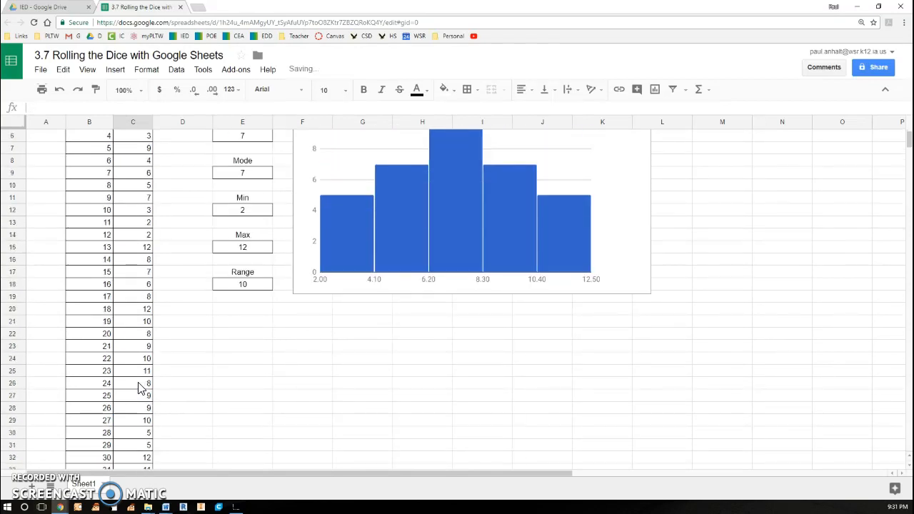
pyautogui.click(317, 412)
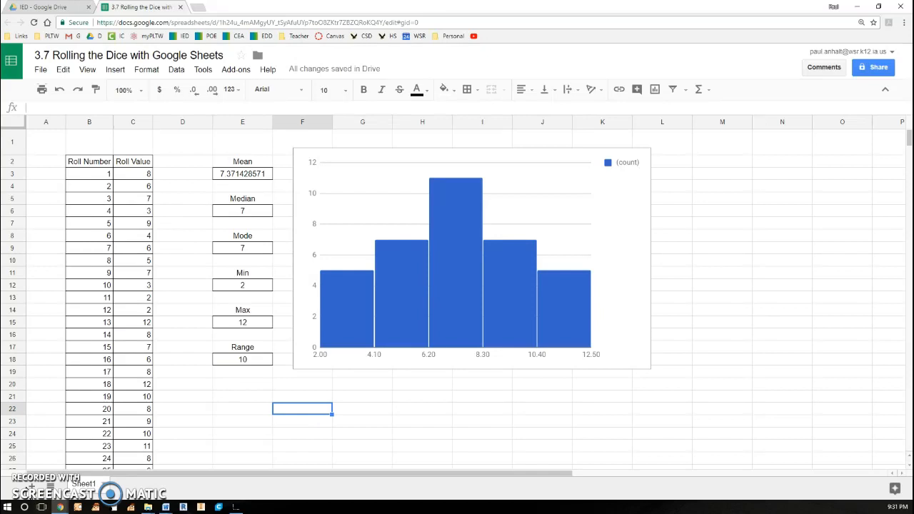
pyautogui.click(249, 386)
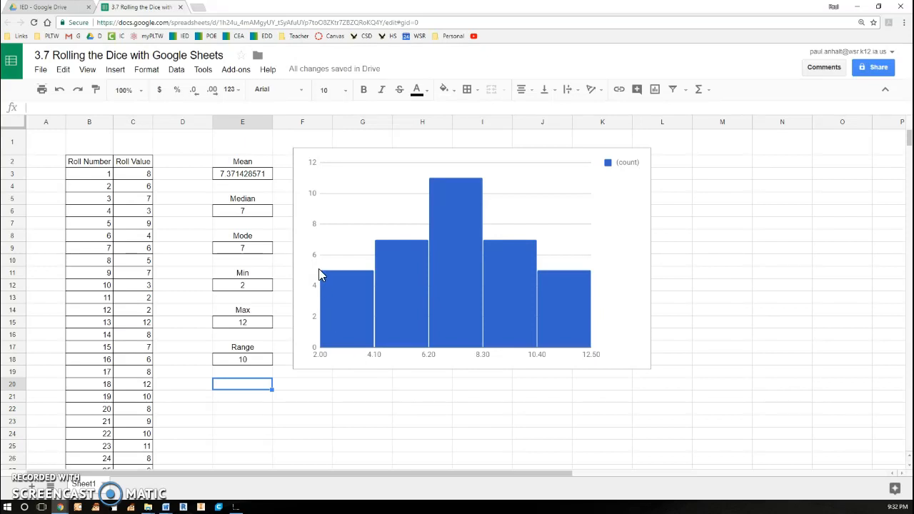
# - Reduce the displayed precision of the mean in E3 to one decimal place
pyautogui.click(258, 180)
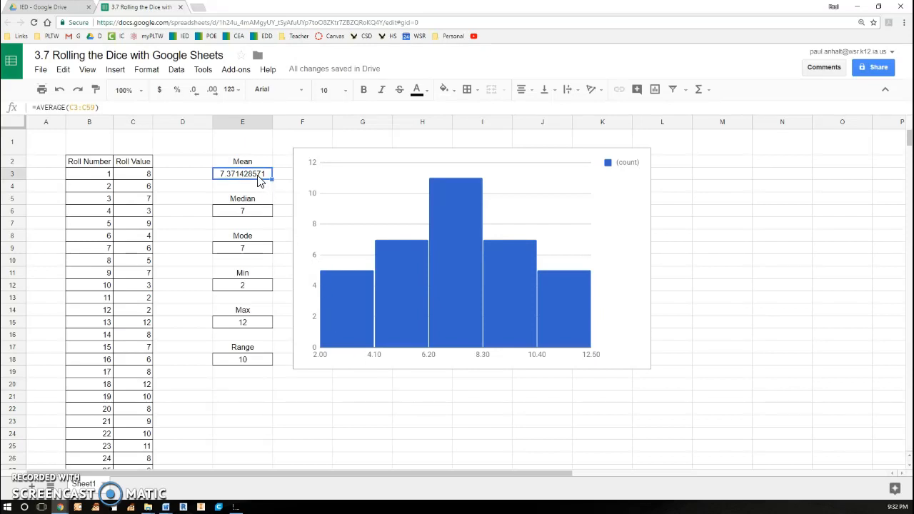
pyautogui.click(199, 98)
pyautogui.click(200, 99)
pyautogui.click(199, 98)
pyautogui.click(200, 98)
pyautogui.click(200, 98)
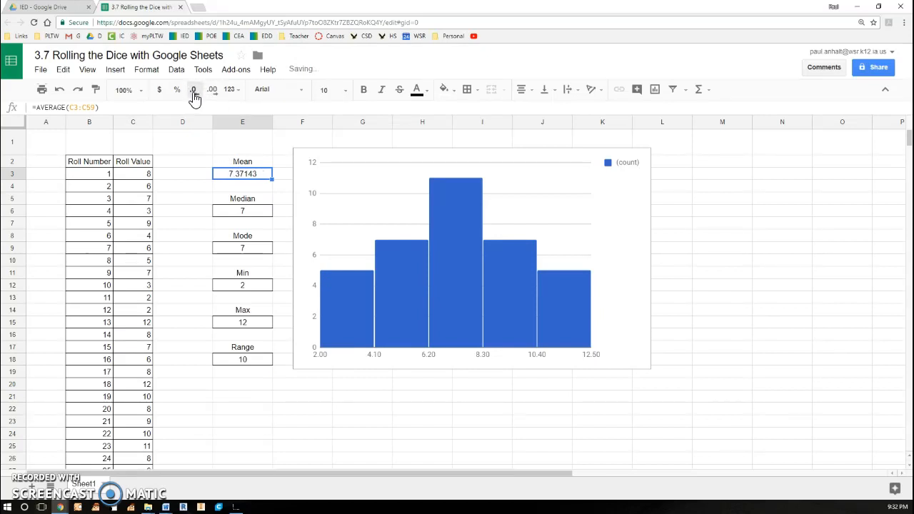
pyautogui.click(194, 96)
pyautogui.click(194, 96)
pyautogui.click(195, 97)
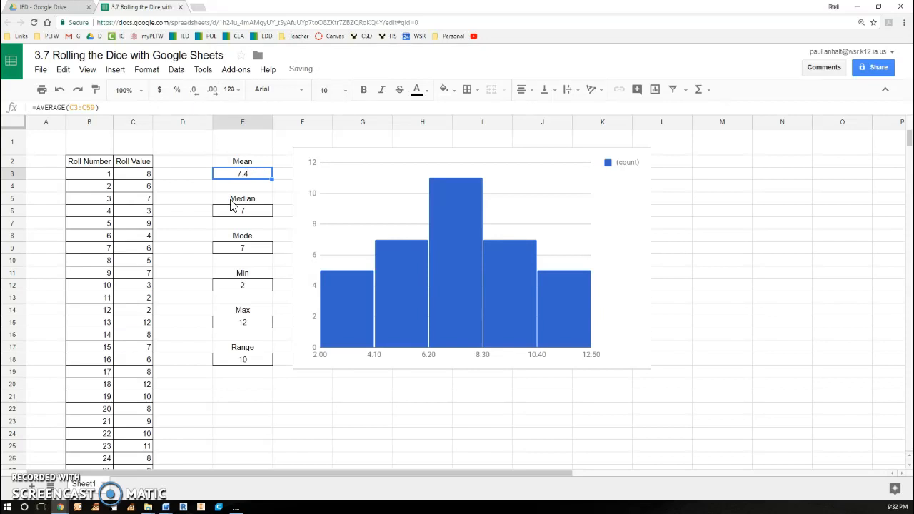
# - Calculate the population standard deviation of all rolls in E20 with STDEVP over C3:C59
pyautogui.click(246, 389)
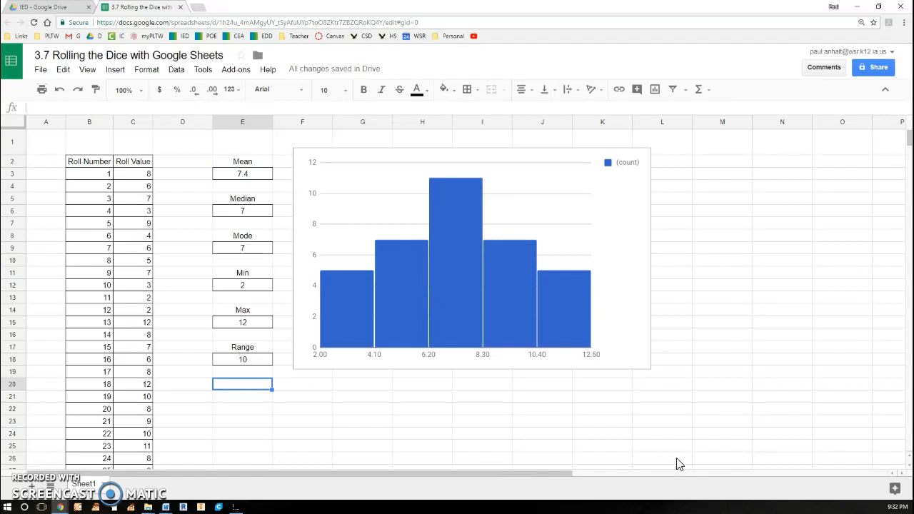
pyautogui.write('stp')
pyautogui.write('=st')
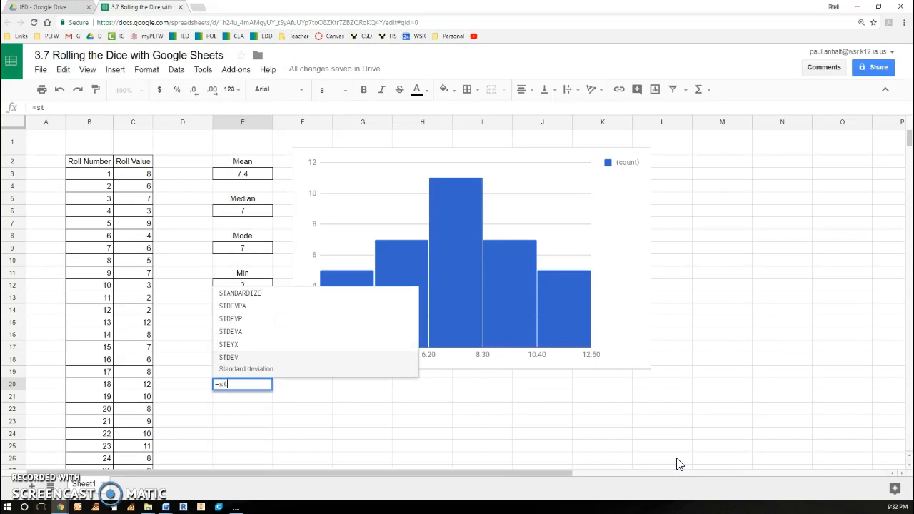
pyautogui.click(241, 332)
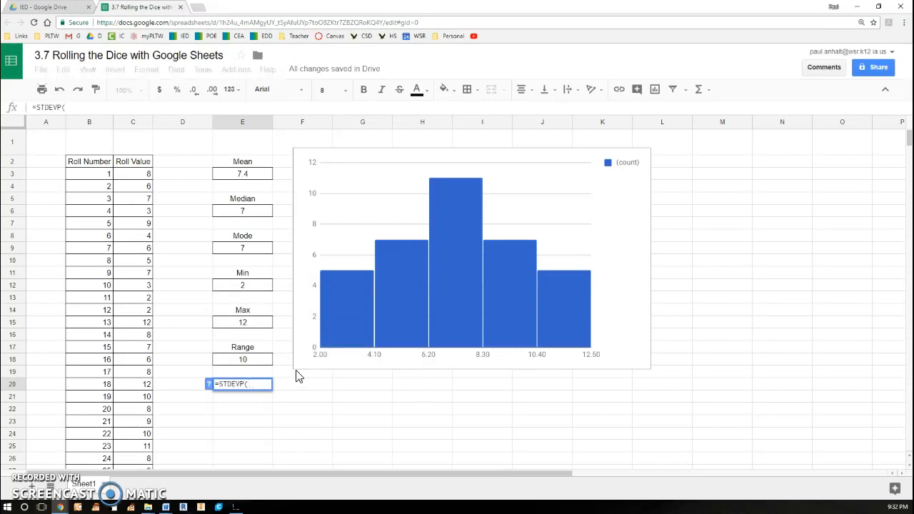
pyautogui.moveTo(138, 177); pyautogui.dragTo(132, 299)
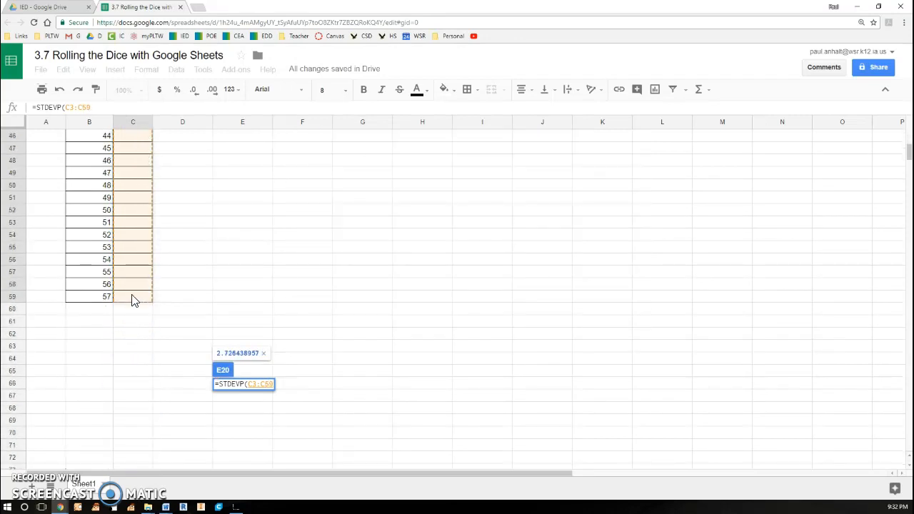
pyautogui.press('Return')
# - Move the STDEVP formula from E20 down to E21, keeping its range C3:C59
pyautogui.scroll(5, 169, 271)
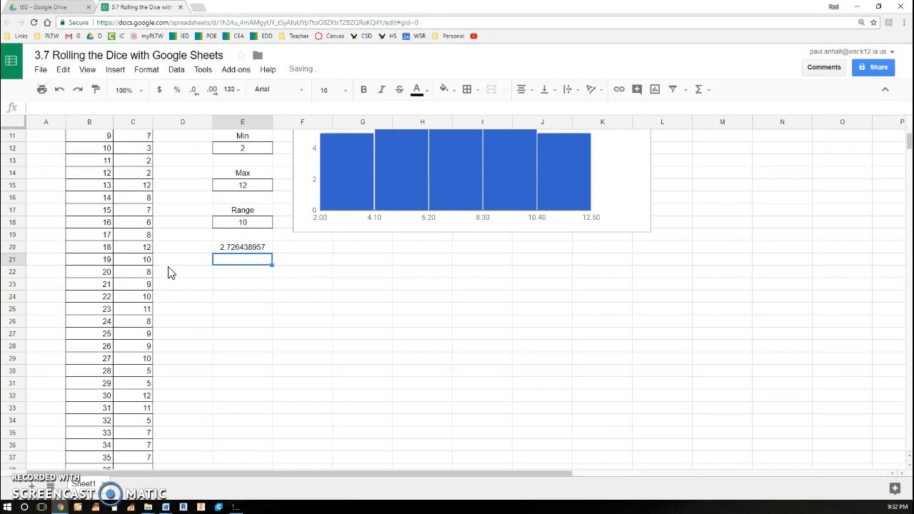
pyautogui.click(261, 338)
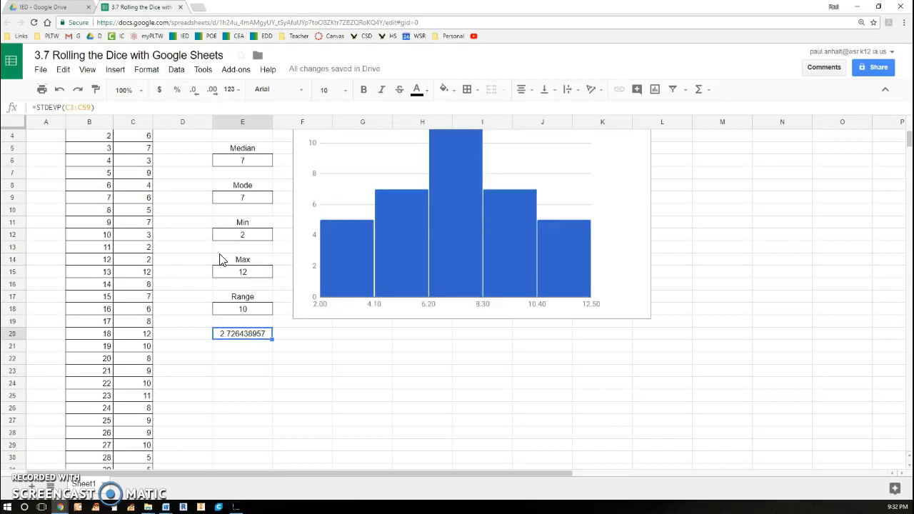
pyautogui.hotkey('ctrl', 'c')
pyautogui.click(251, 350)
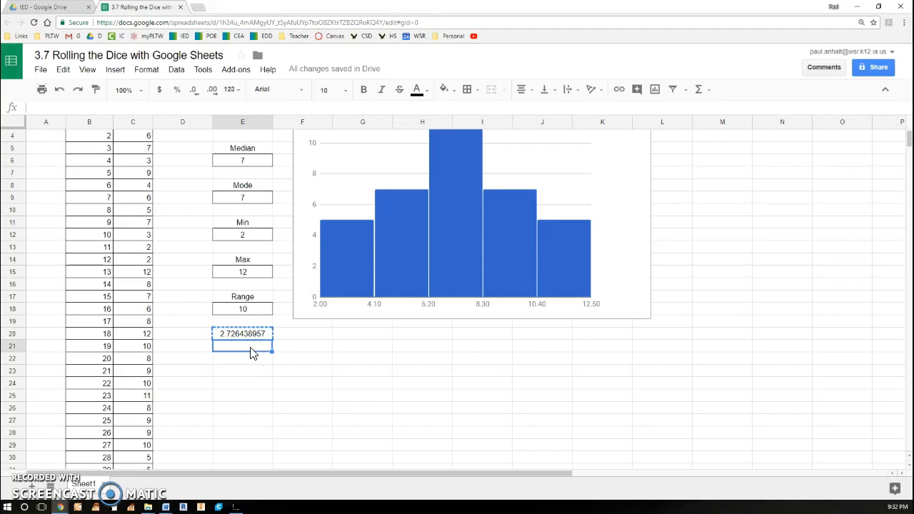
pyautogui.hotkey('ctrl', 'v')
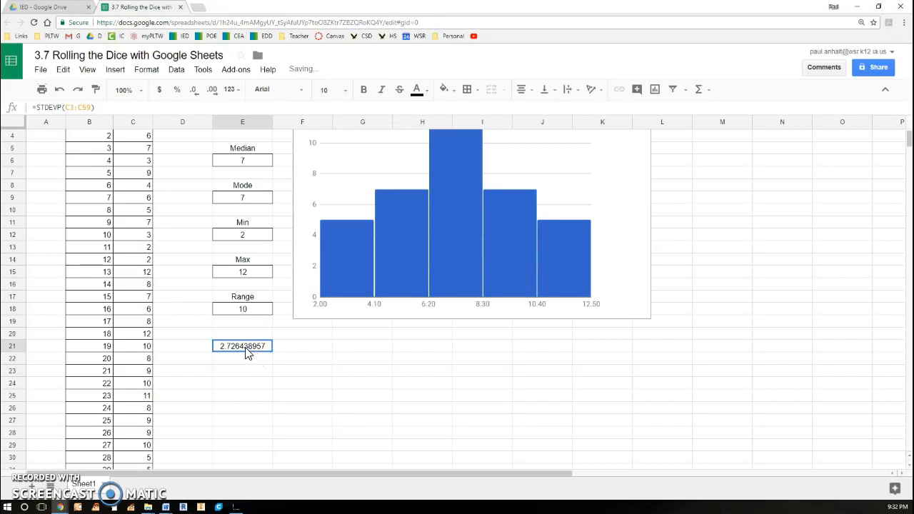
pyautogui.doubleClick(246, 347)
pyautogui.scroll(1, 254, 353)
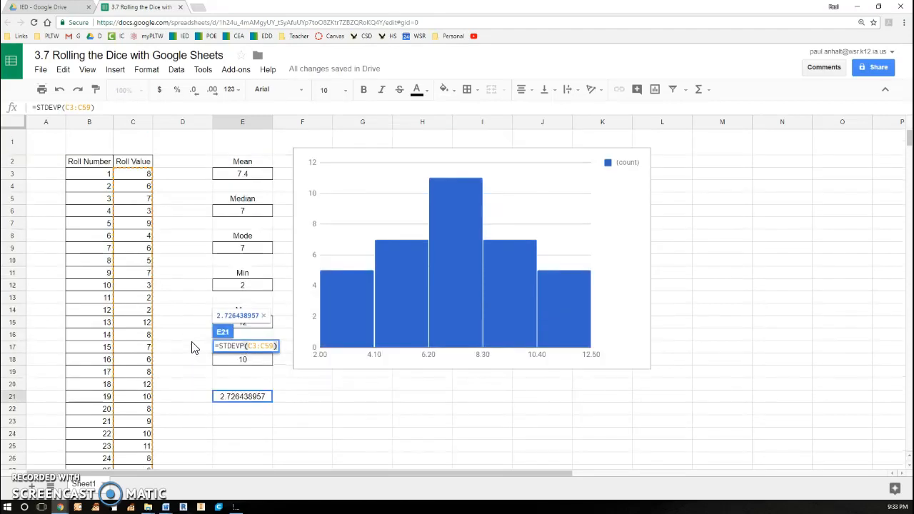
# - Enter the label "StDev Pop" in E20 and centre the contents of column E
pyautogui.click(251, 386)
pyautogui.write('S')
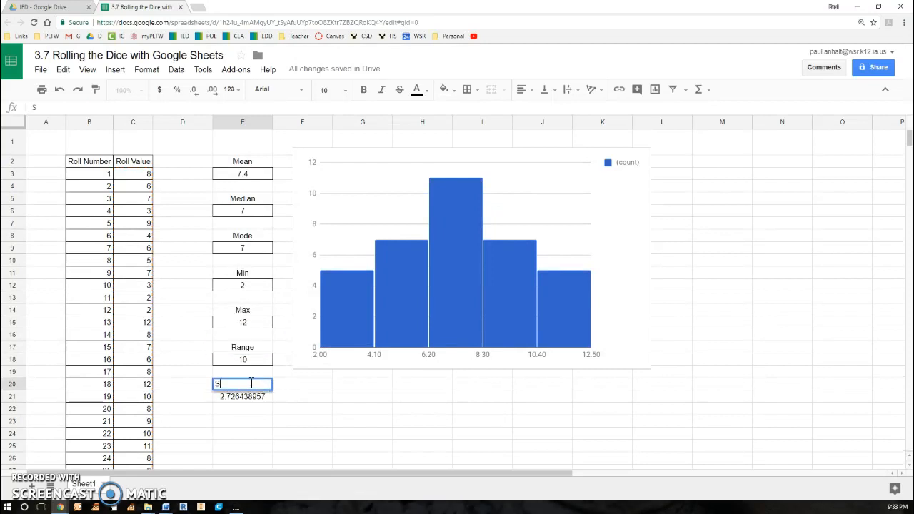
pyautogui.write('tDev Pop')
pyautogui.press('Return')
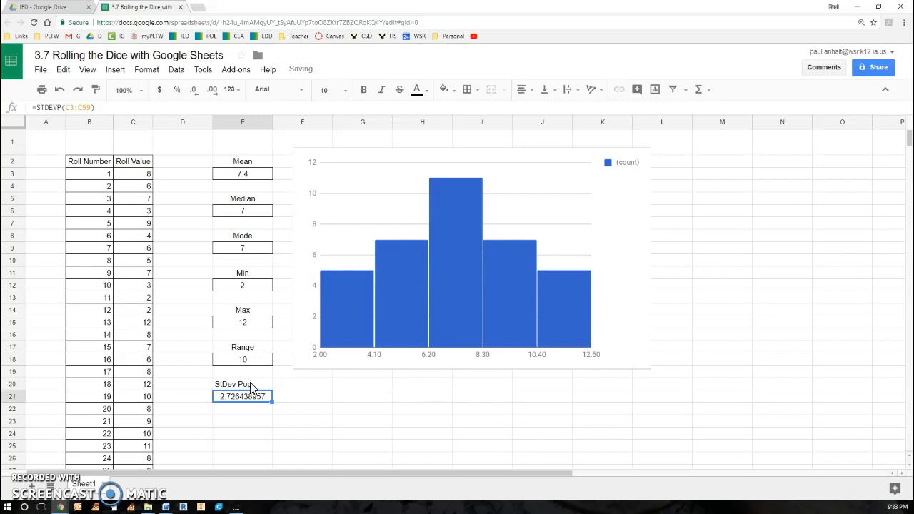
pyautogui.click(247, 120)
pyautogui.click(522, 89)
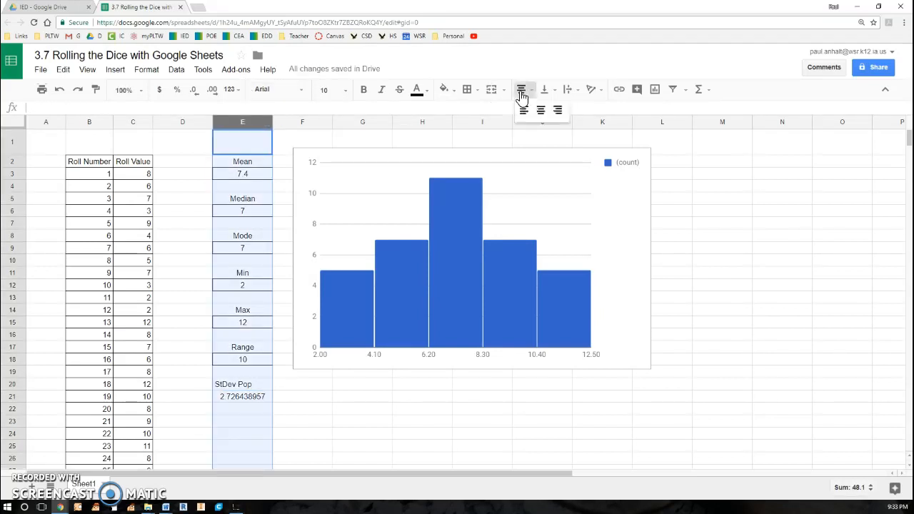
pyautogui.click(540, 111)
# - Apply all borders to the population standard deviation cell E21
pyautogui.click(284, 404)
pyautogui.click(255, 388)
pyautogui.click(247, 404)
pyautogui.click(467, 89)
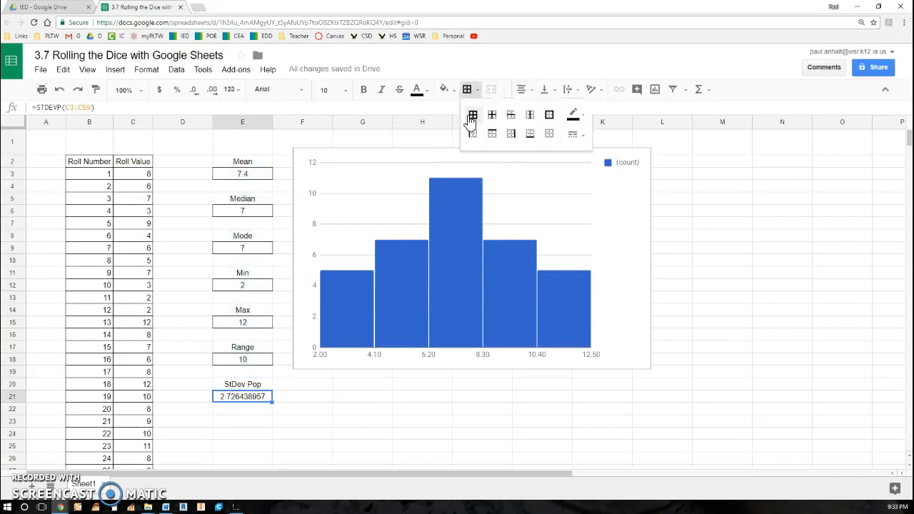
# - Enter the label "StDev Sample" in E23, below the population standard deviation
pyautogui.scroll(-3, 278, 358)
pyautogui.click(254, 346)
pyautogui.write('S')
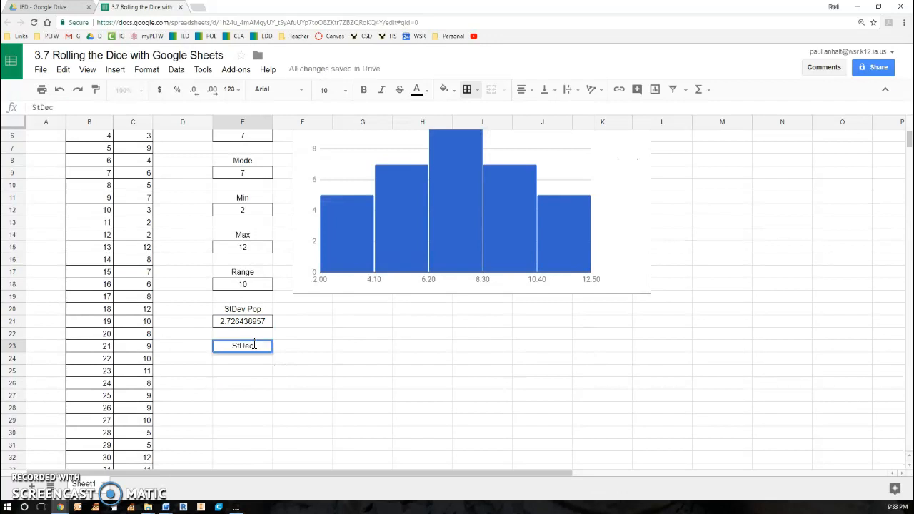
pyautogui.write('tDev Sample')
pyautogui.press('Return')
# - Calculate the sample standard deviation of all rolls in E24 with STDEV over C3:C59
pyautogui.write('=st')
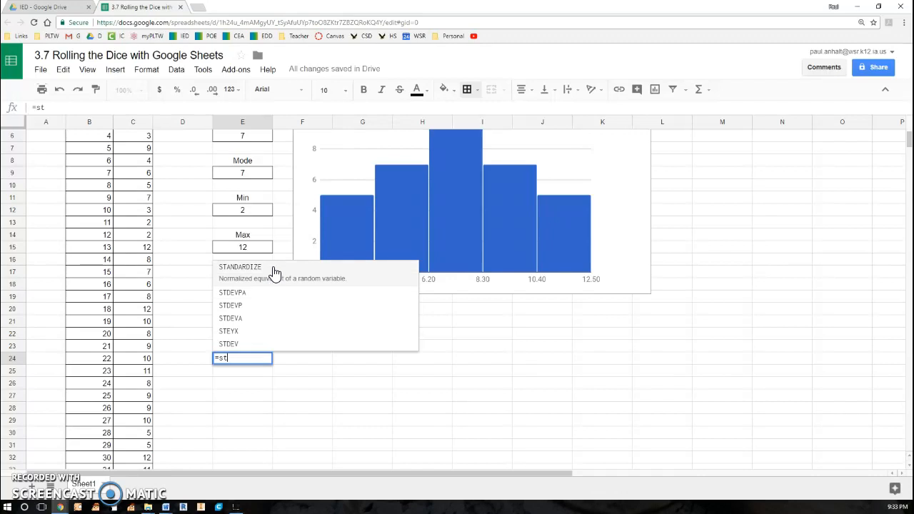
pyautogui.click(284, 345)
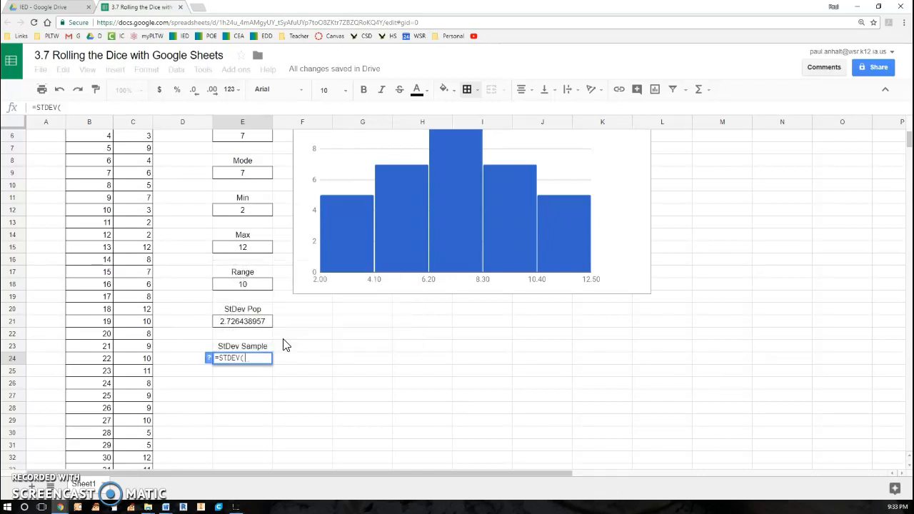
pyautogui.scroll(3, 142, 185)
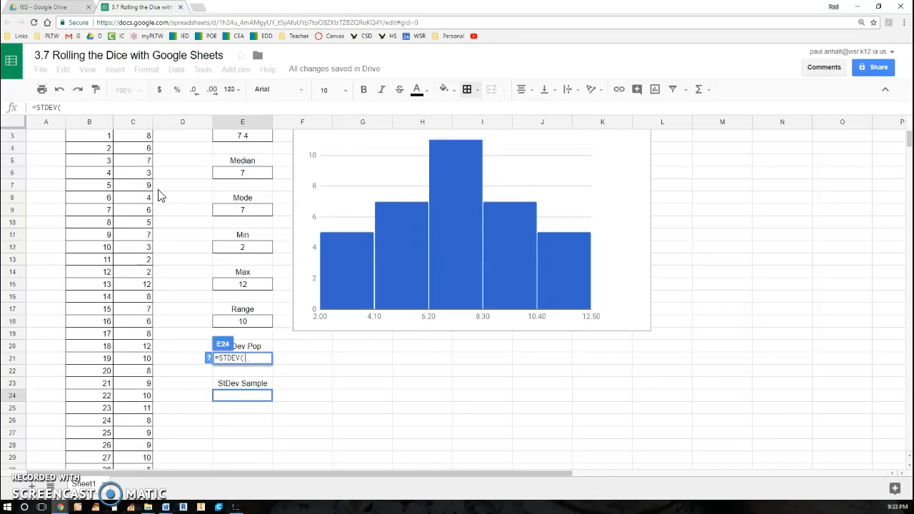
pyautogui.moveTo(136, 177); pyautogui.dragTo(140, 391)
pyautogui.press('Return')
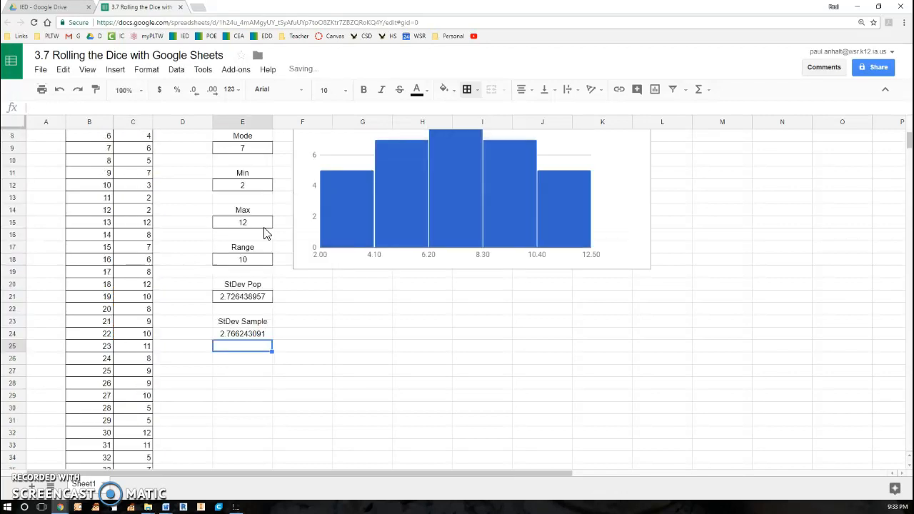
# - Display the sample standard deviation in E24 with two decimal places
pyautogui.click(247, 337)
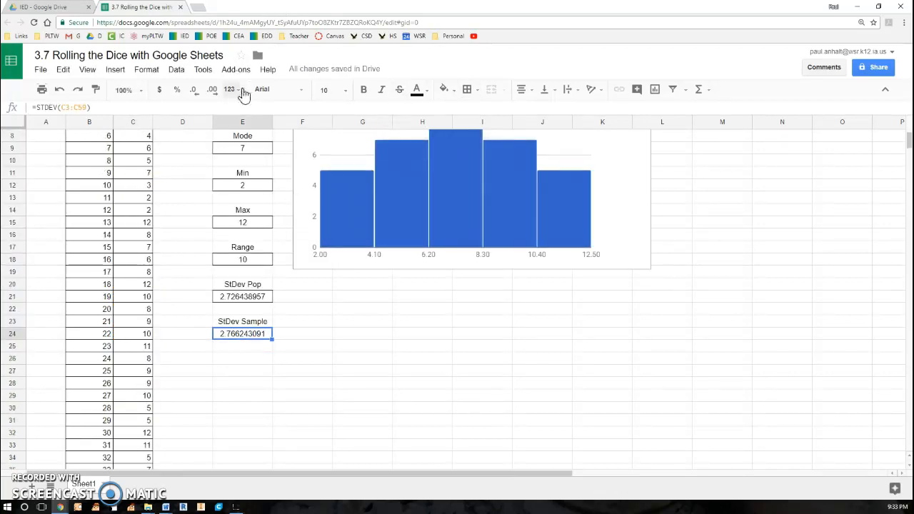
pyautogui.click(196, 91)
pyautogui.click(197, 91)
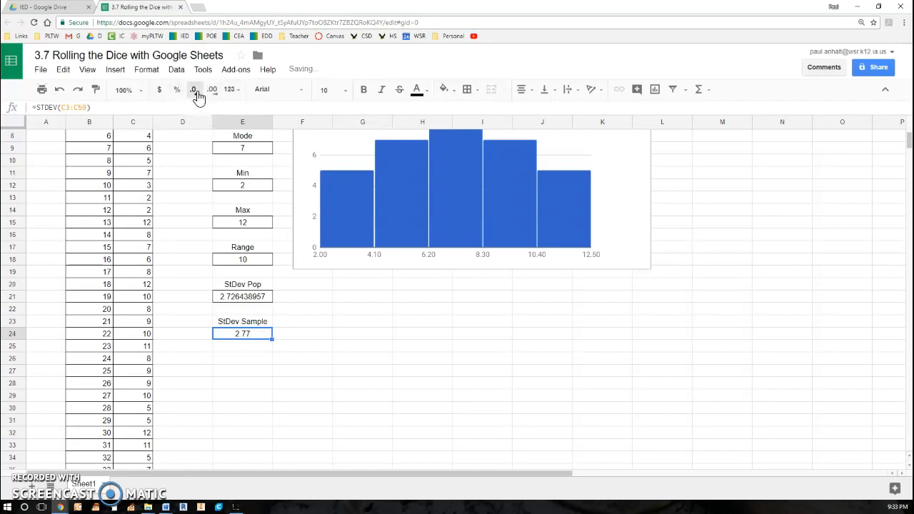
# - Reduce the displayed precision of the population standard deviation in E21 to two decimal places
pyautogui.click(251, 298)
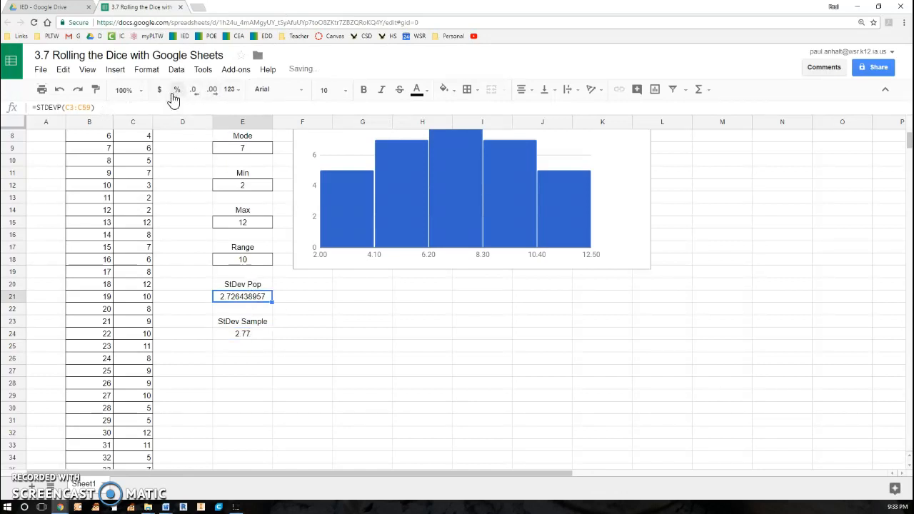
pyautogui.click(212, 92)
pyautogui.click(195, 91)
pyautogui.click(195, 91)
pyautogui.click(195, 92)
pyautogui.click(196, 92)
pyautogui.click(196, 92)
pyautogui.click(196, 92)
pyautogui.click(195, 91)
pyautogui.click(196, 92)
pyautogui.click(376, 311)
# - Apply all borders to the sample standard deviation cell E24
pyautogui.click(265, 335)
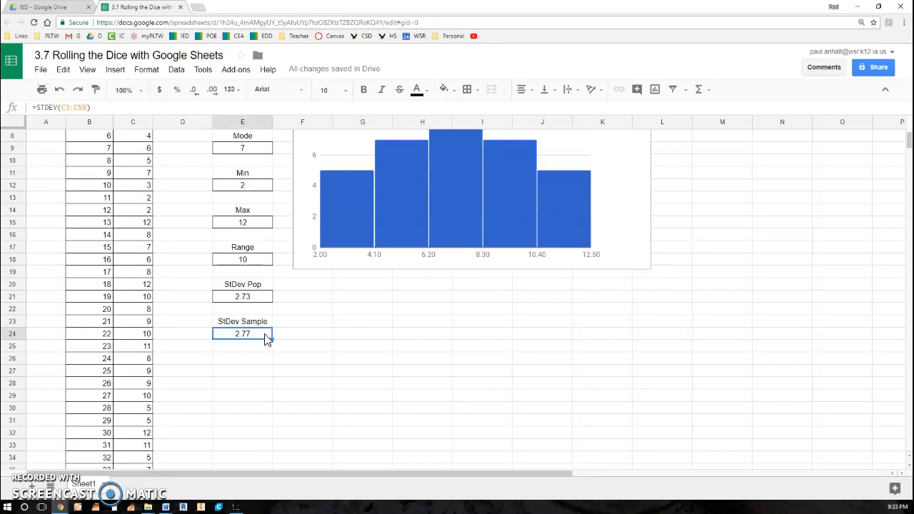
pyautogui.click(467, 89)
pyautogui.click(472, 115)
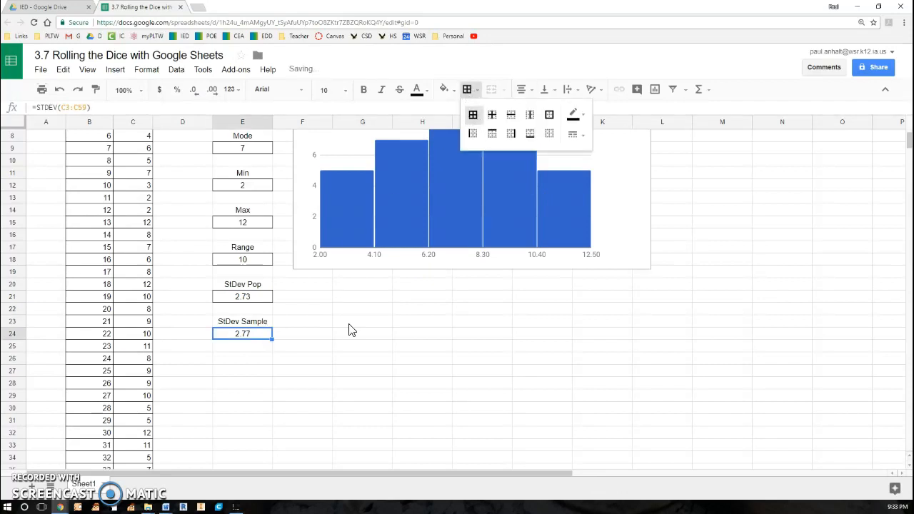
pyautogui.click(349, 325)
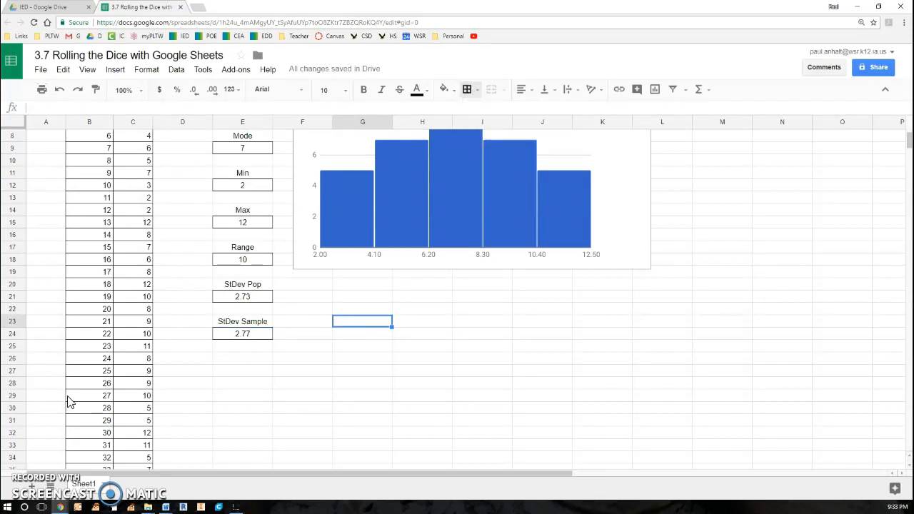